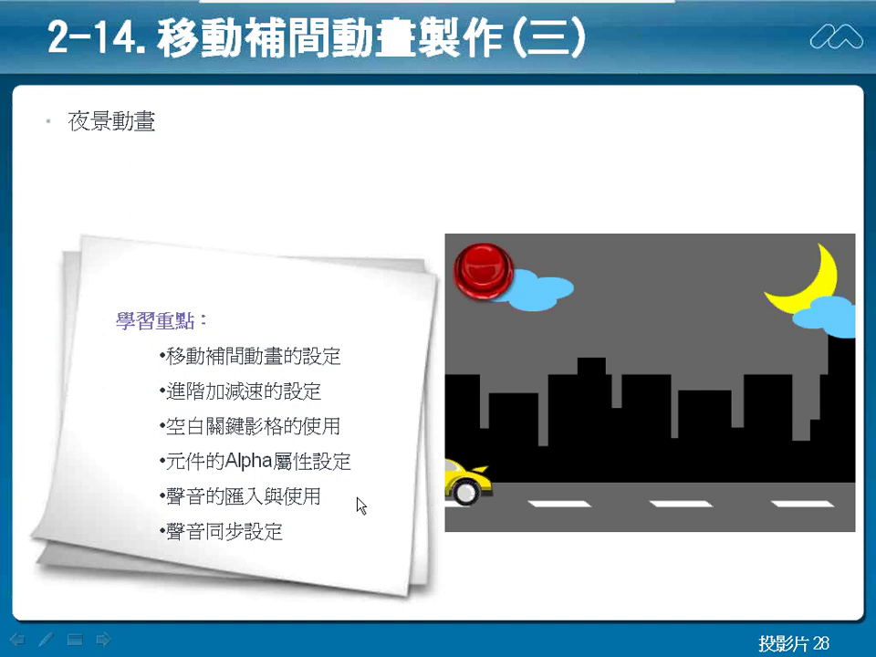
Switch to the file explorer and open the Flash file 夜景原始檔 from the Lesson3\移動補間動畫 folder.
key("alt+Tab")
key("alt+Tab")
key("alt+Tab")
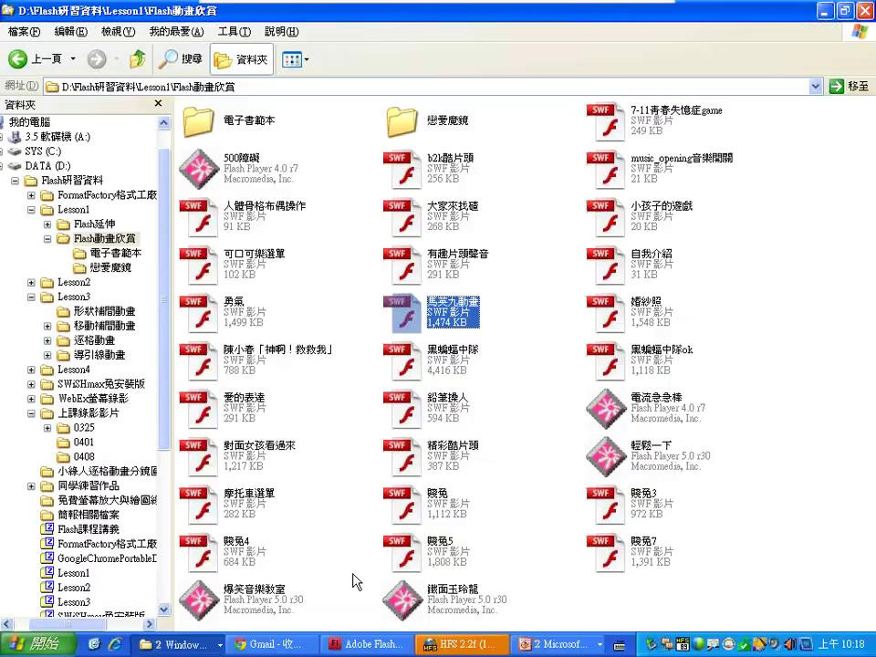
left_click(31, 208)
left_click(77, 238)
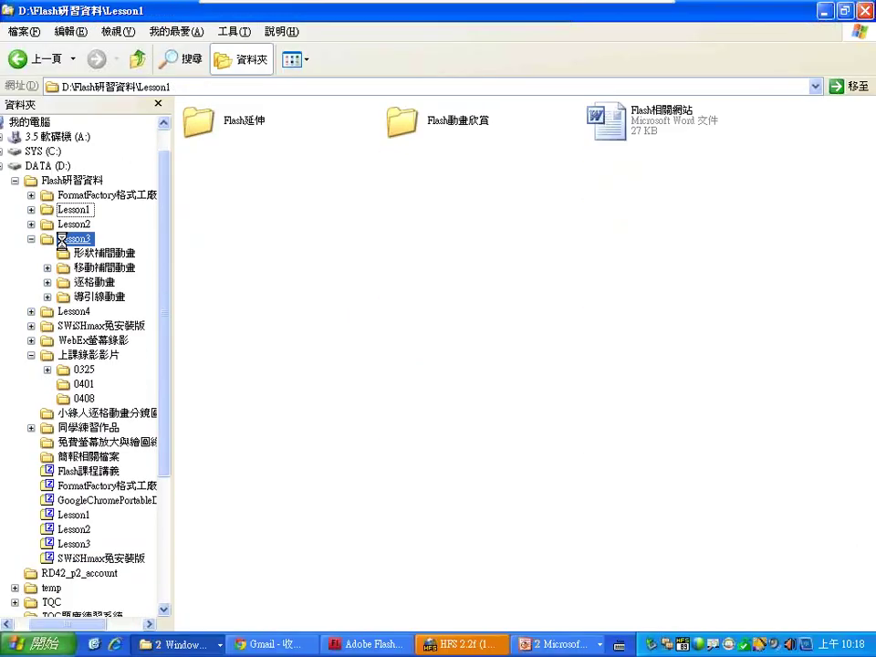
double_click(411, 126)
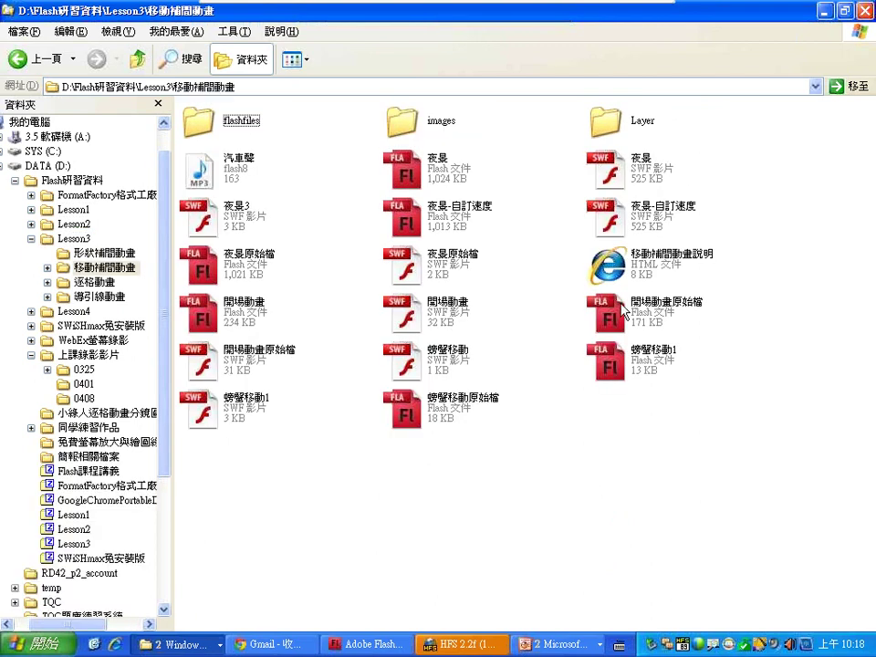
double_click(210, 267)
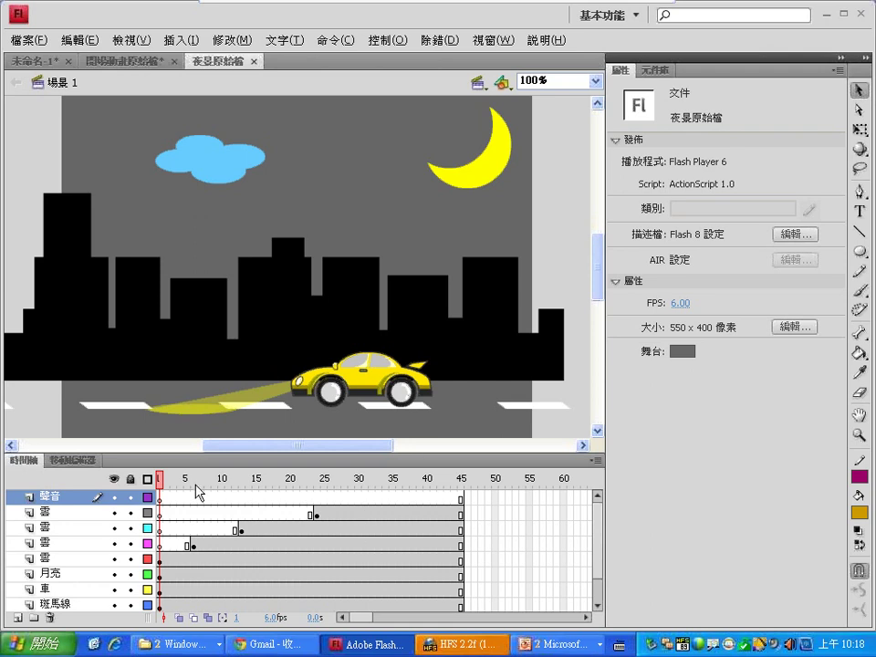
Open the finished 夜景 Flash file from the 移動補間動畫 folder and scrub its timeline to frame 17.
left_click_drag(198, 481, 179, 490)
key("alt+Tab")
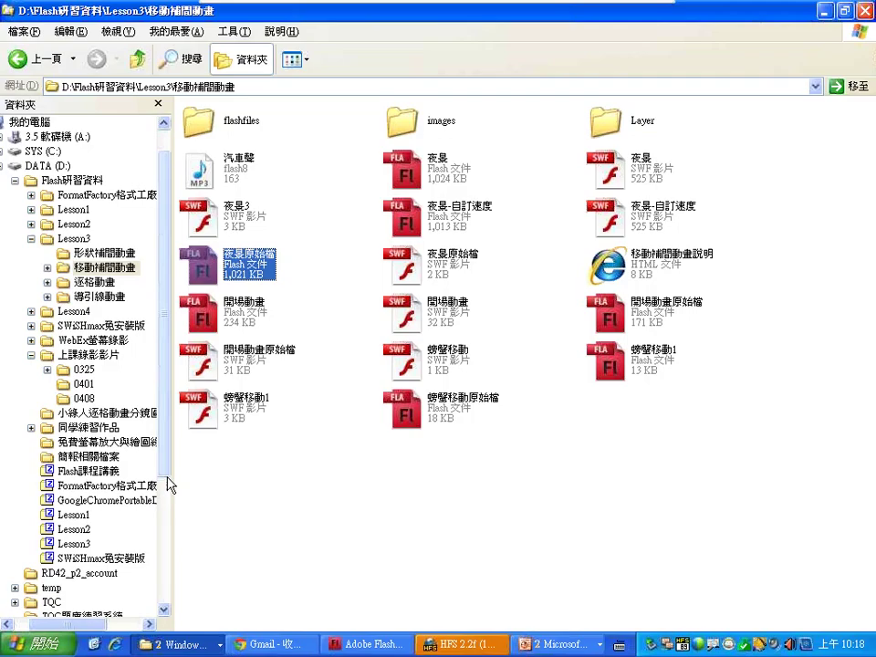
double_click(401, 187)
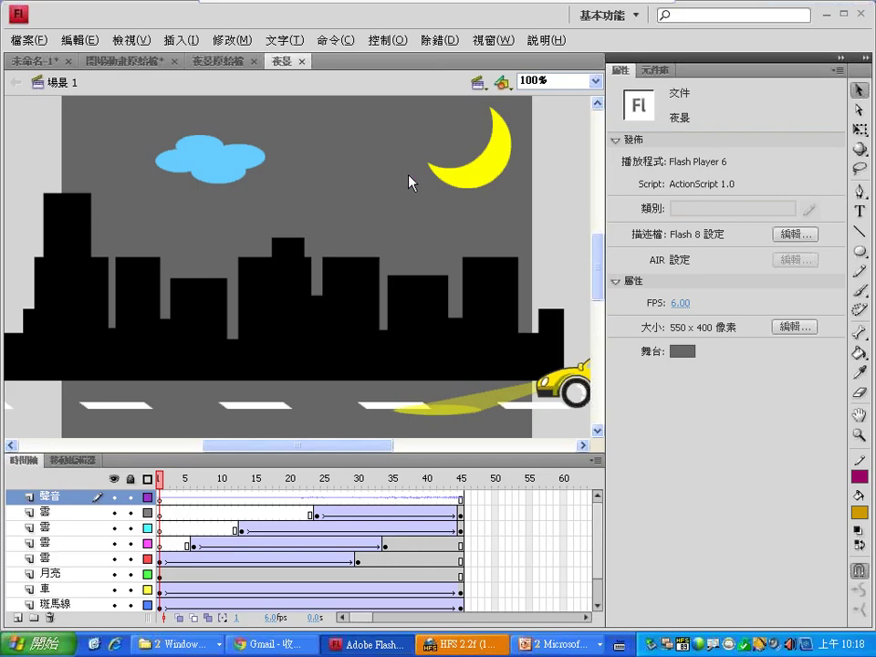
left_click_drag(160, 481, 243, 445)
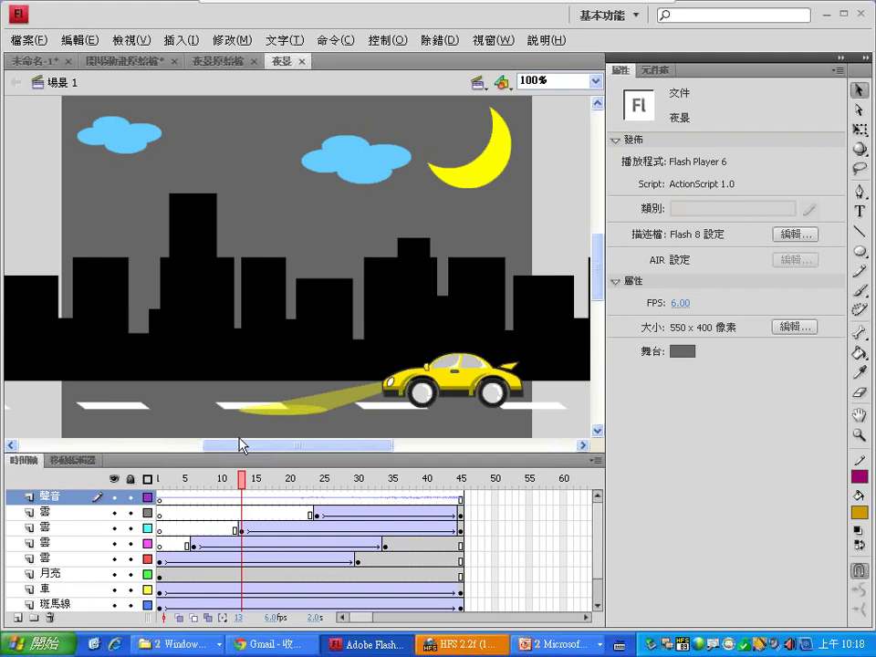
left_click_drag(241, 444, 274, 441)
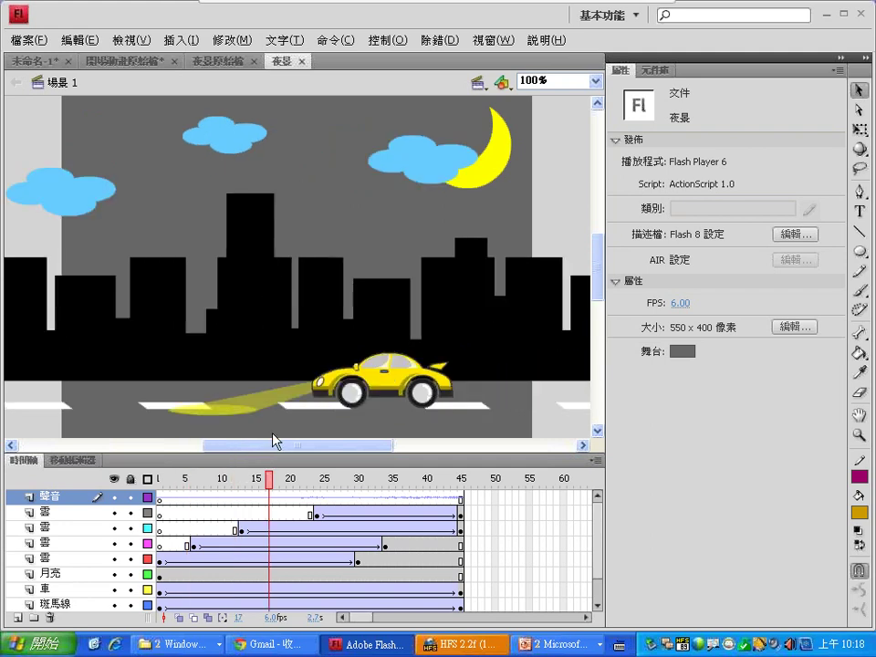
Try to shift the building skyline to the left at frame 17 of the 夜景 document.
left_click(292, 311)
left_click_drag(357, 317, 149, 319)
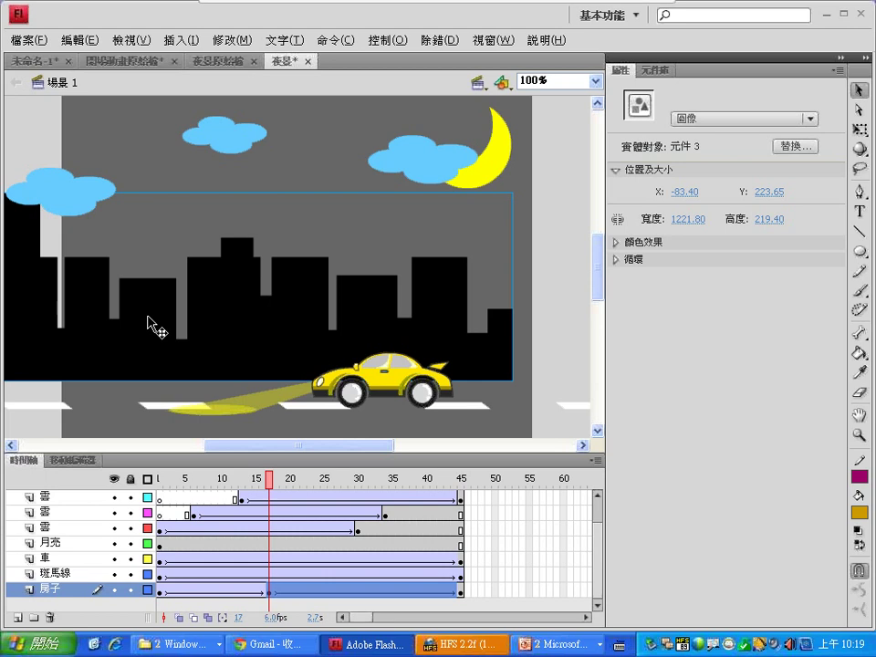
mouse_move(475, 19)
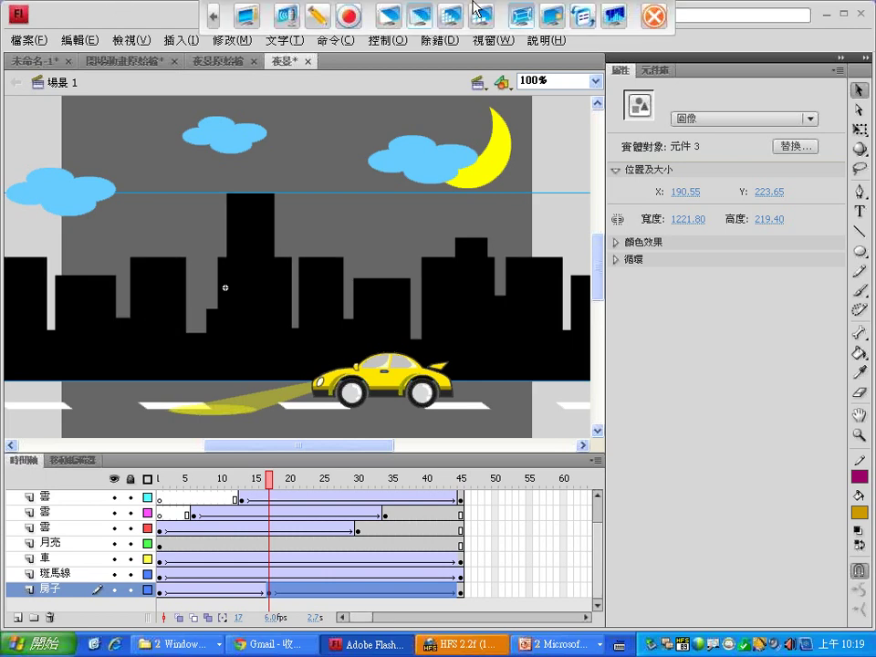
left_click(650, 22)
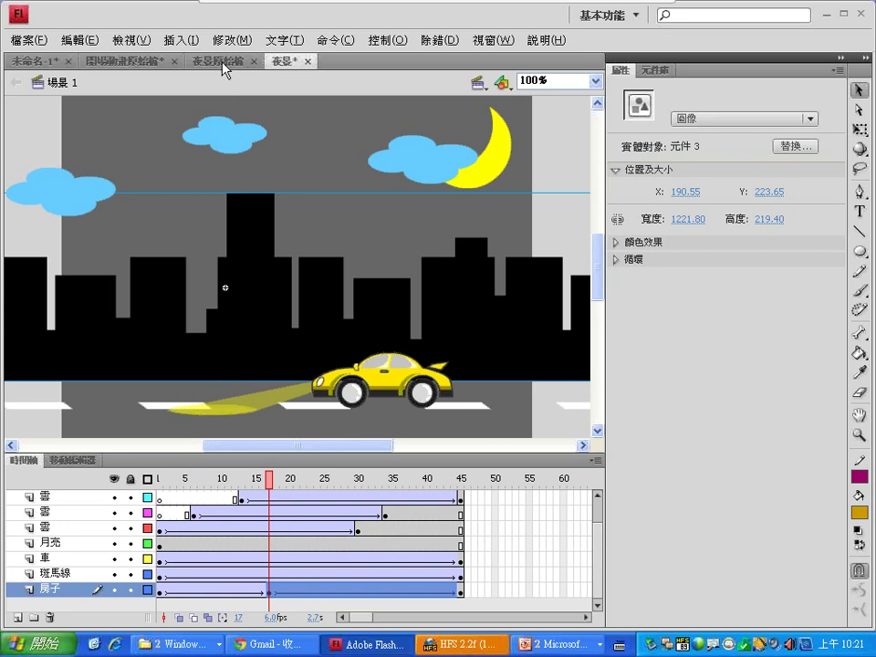
Go back to the 夜景原始檔 document and enlarge the timeline area to show more layers.
left_click(224, 61)
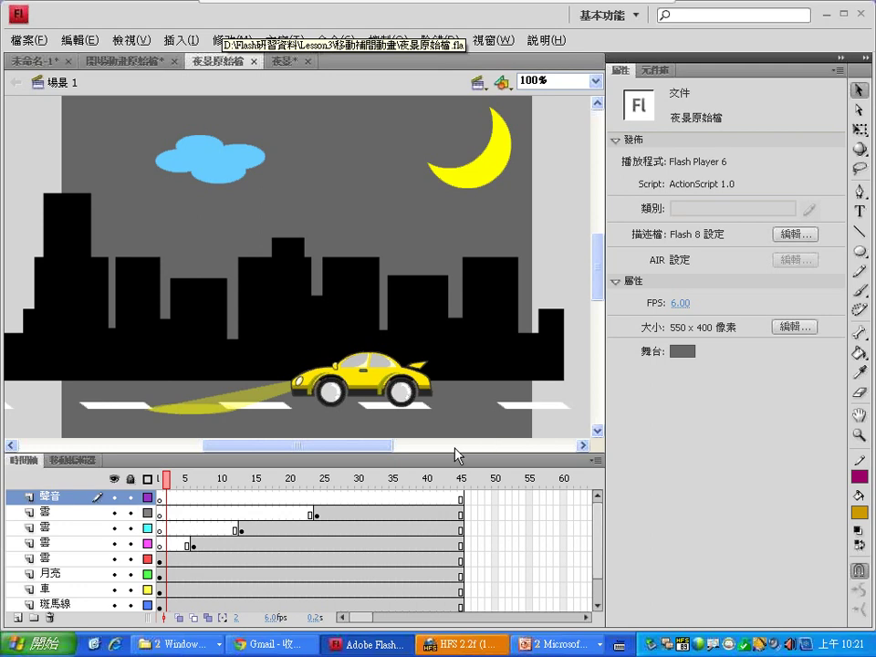
left_click_drag(454, 453, 454, 441)
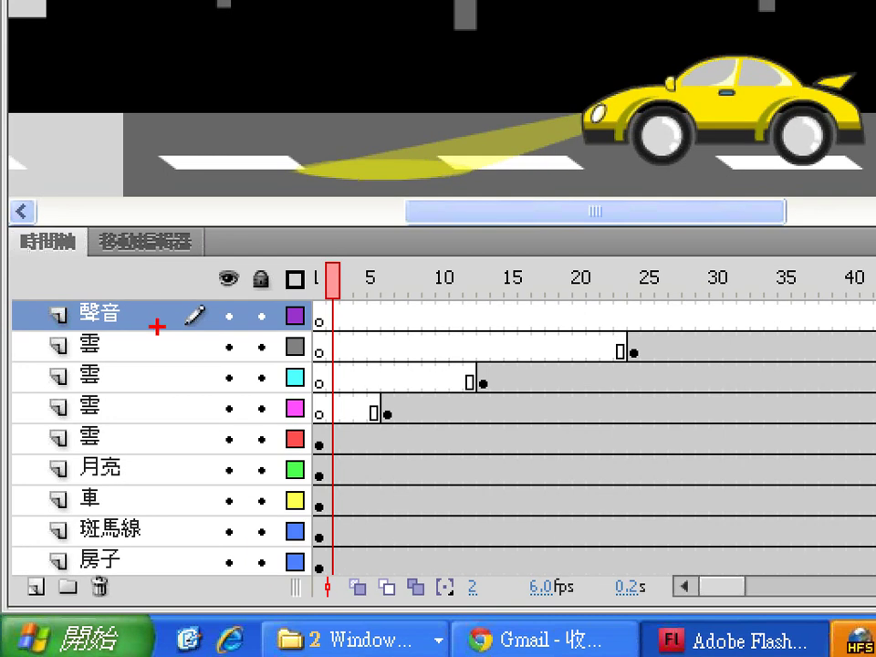
mouse_move(155, 294)
left_mouse_down()
mouse_move(147, 540)
mouse_move(146, 591)
left_mouse_up()
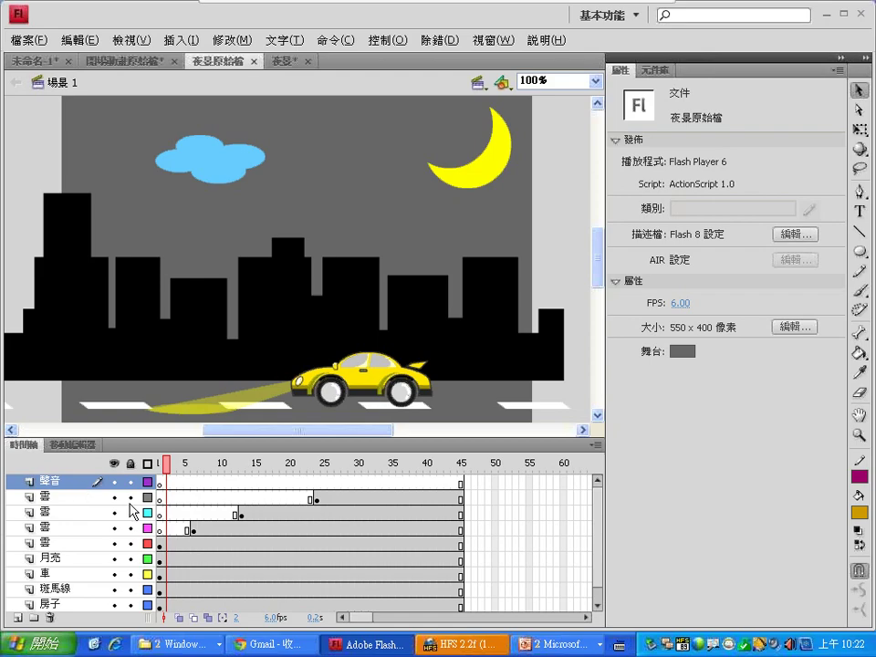
Lock the four 雲 layers and the 月亮, 車 and 斑馬線 layers, and select the 房子 layer.
left_click(129, 497)
left_click(129, 512)
left_click(130, 528)
left_click(130, 543)
left_click(130, 558)
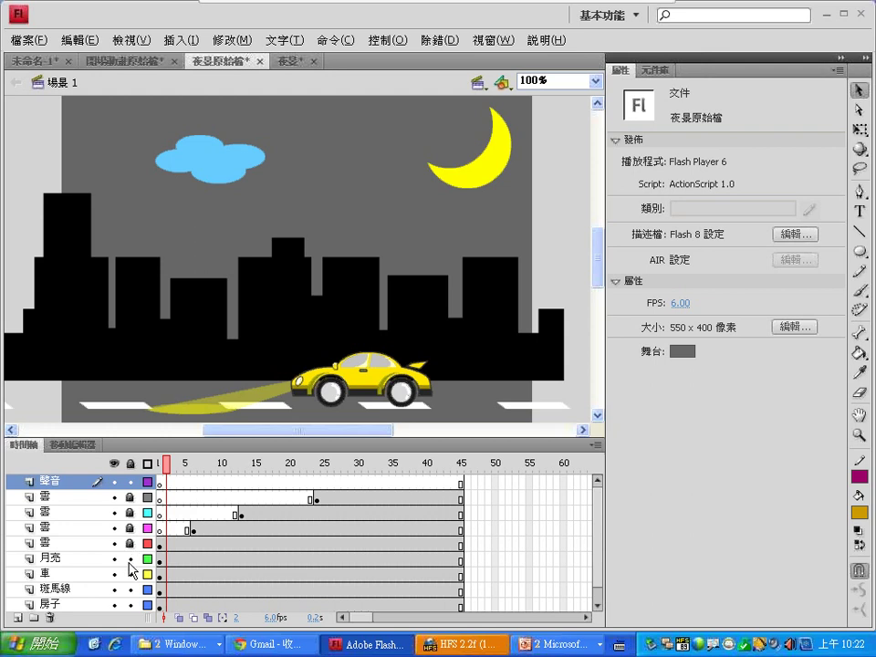
left_click(130, 574)
left_click(129, 590)
scroll(596, 567, "down", 1)
left_click(99, 590)
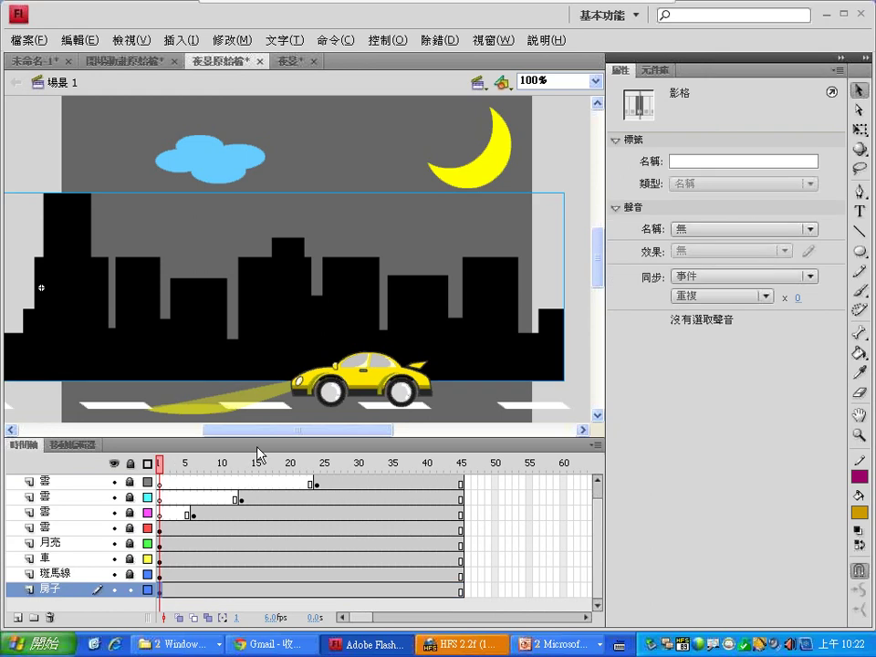
Insert a keyframe at frame 45 of the 房子 layer.
left_click_drag(271, 431, 88, 437)
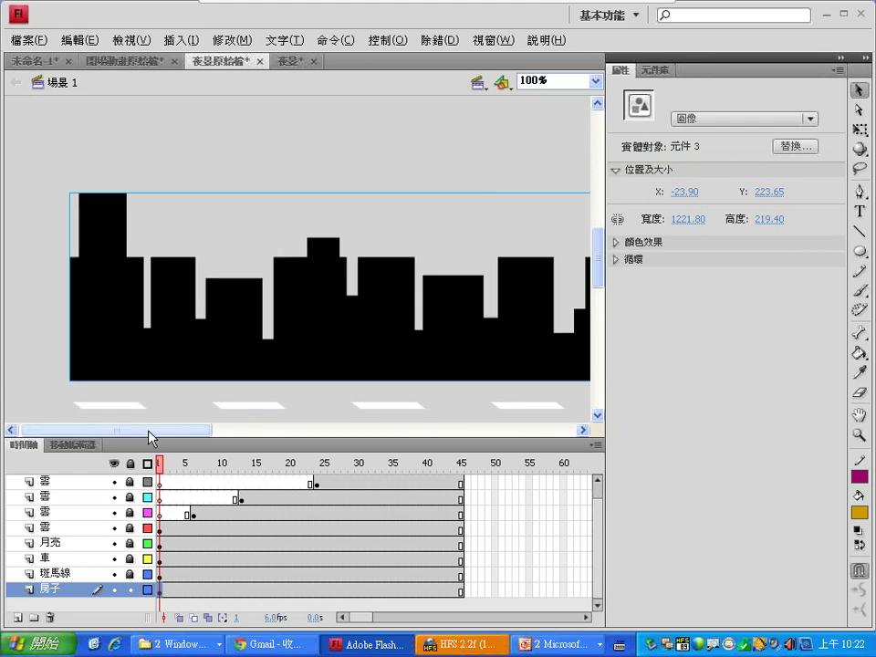
left_click_drag(148, 435, 295, 436)
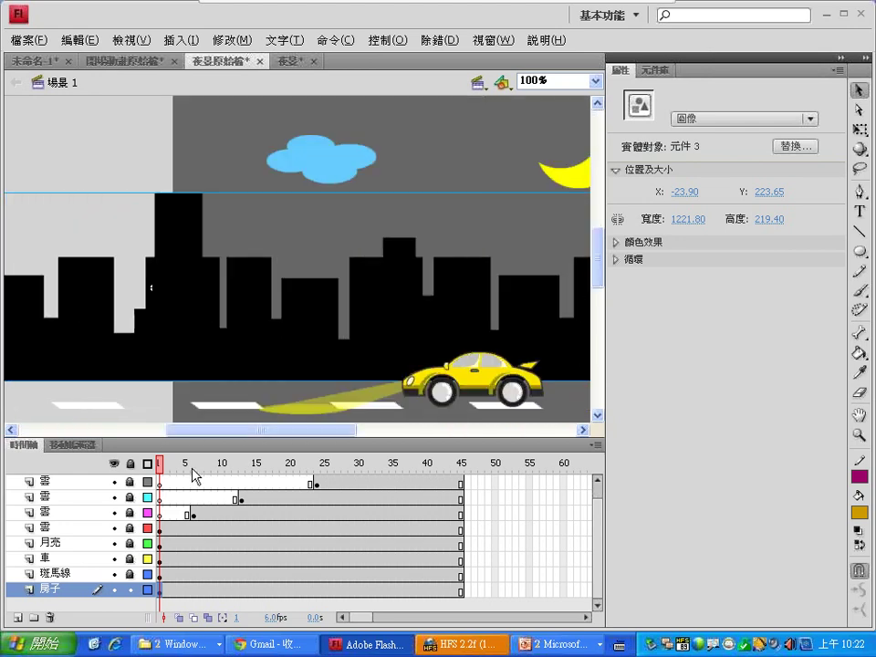
left_click(235, 464)
left_click_drag(236, 464, 517, 466)
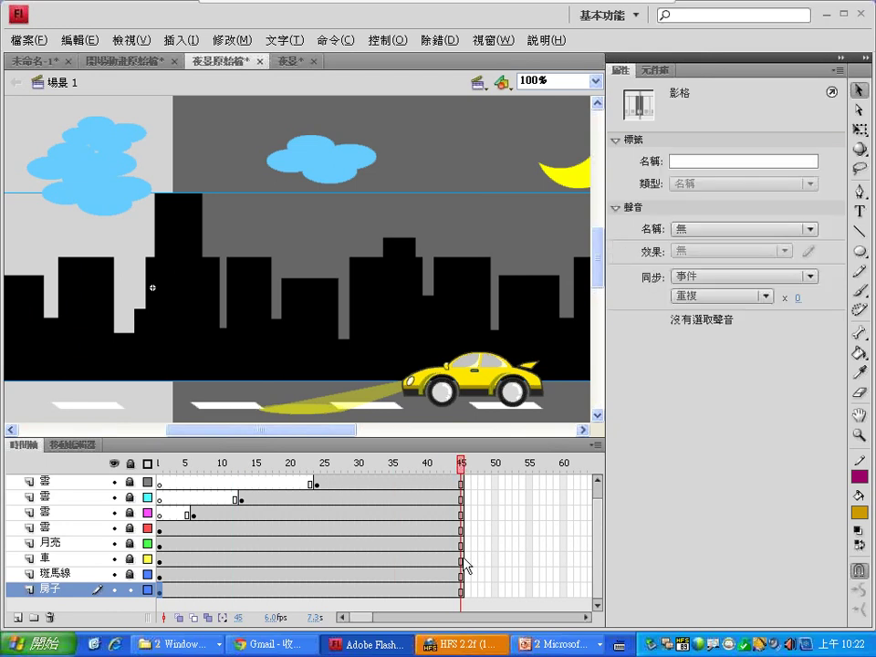
left_click(462, 589)
right_click(463, 593)
left_click(526, 304)
Move the building skyline horizontally to the right at frame 45, to about X 582.
left_click(163, 356)
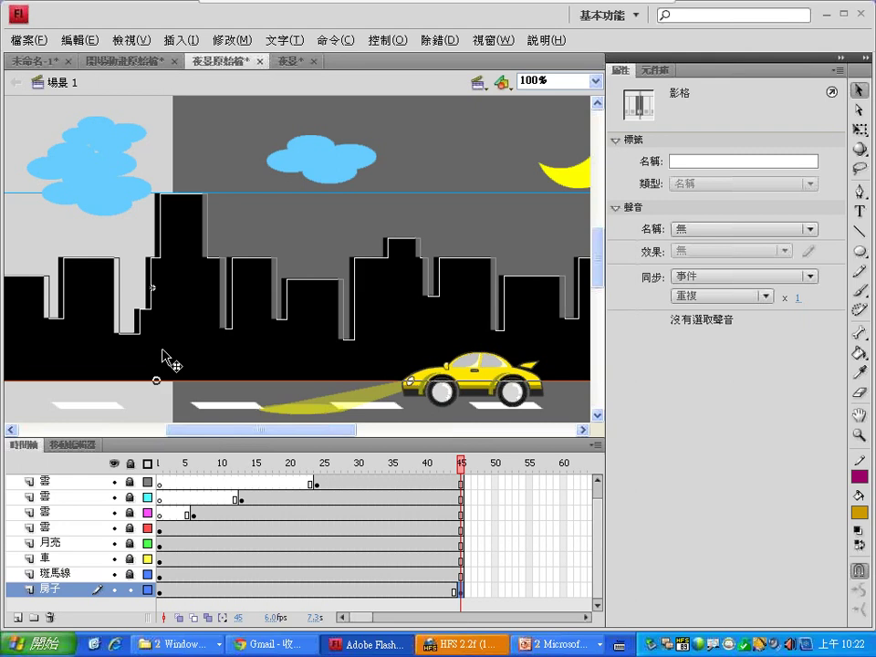
left_click(165, 359)
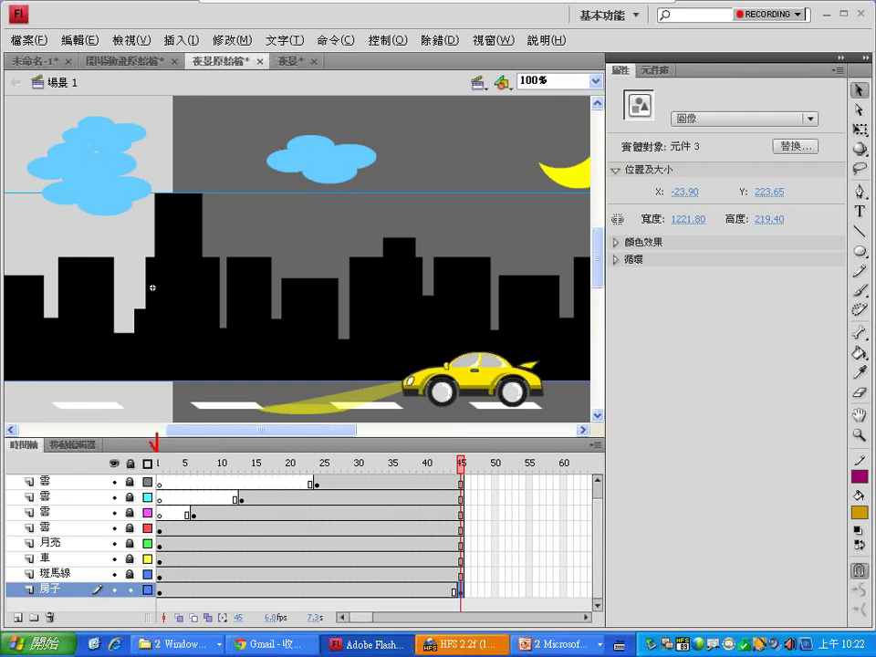
left_click_drag(159, 437, 159, 451)
mouse_move(174, 137)
left_mouse_down()
mouse_move(173, 189)
mouse_move(187, 173)
mouse_move(186, 200)
mouse_move(165, 188)
mouse_move(181, 181)
mouse_move(161, 210)
left_mouse_up()
left_click_drag(182, 142, 166, 161)
left_click_drag(172, 188, 187, 194)
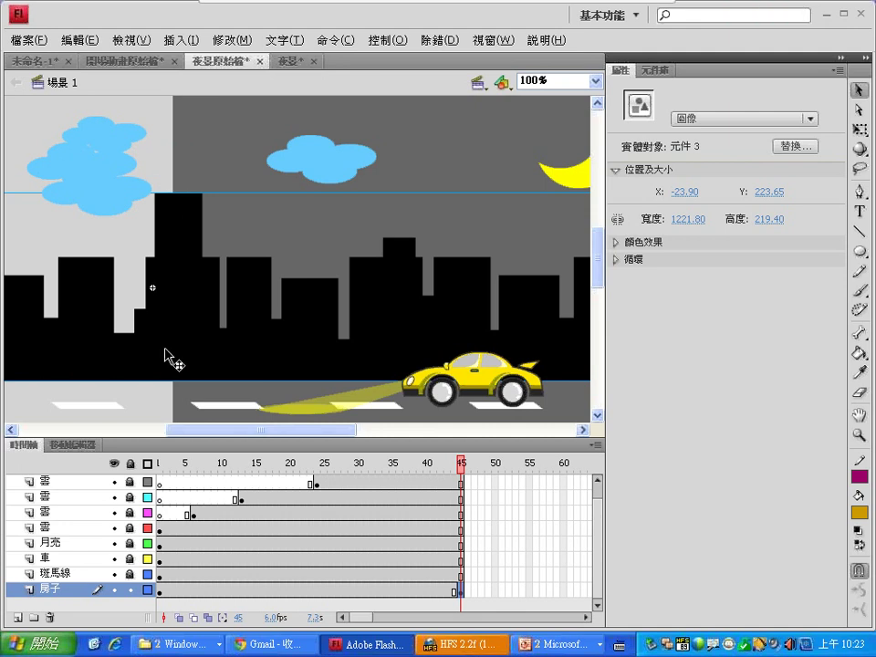
left_click_drag(162, 356, 505, 356)
left_click_drag(162, 340, 323, 334)
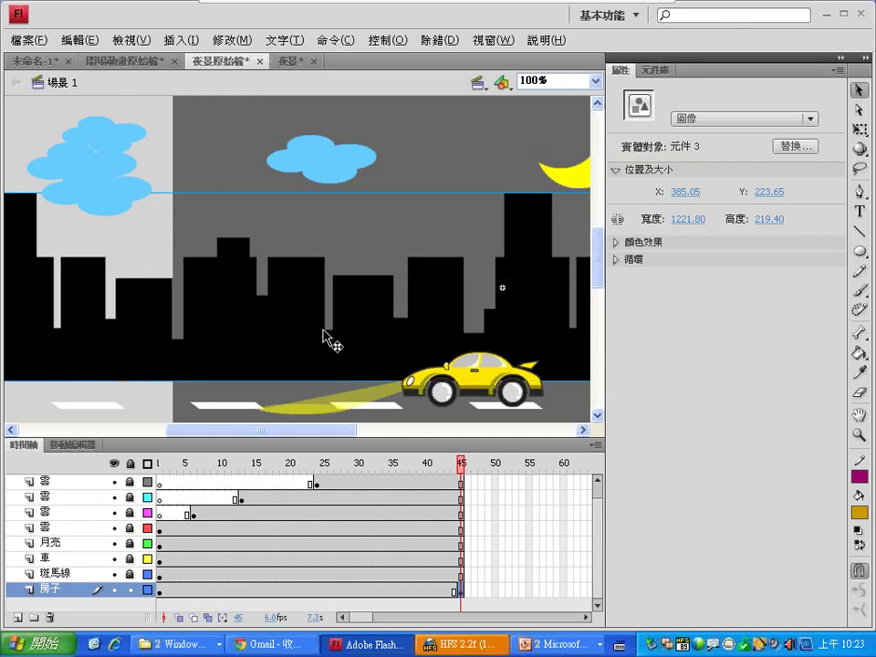
key("ctrl+z")
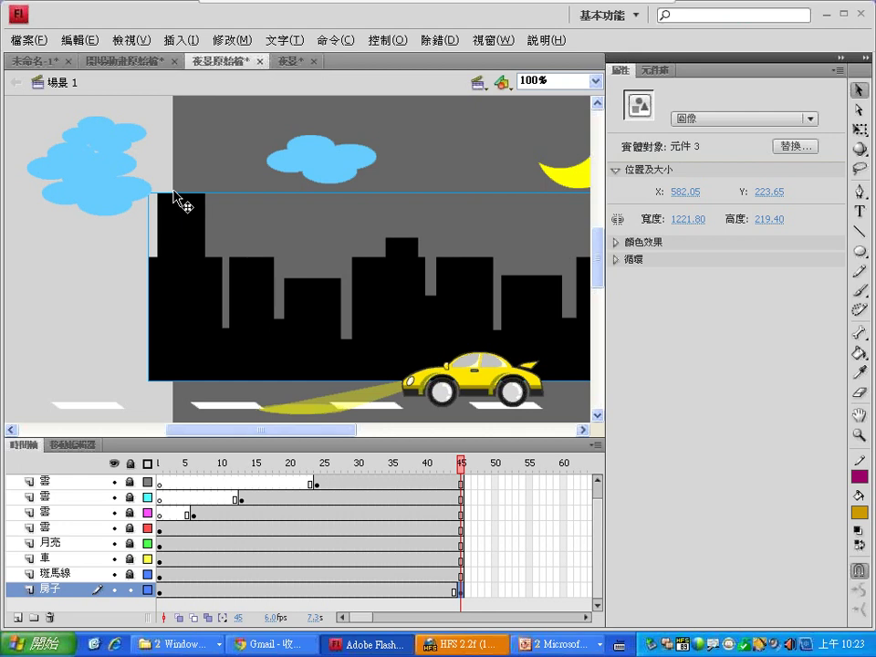
Test the movie to preview how the buildings move without a tween, and close the preview.
left_click(371, 42)
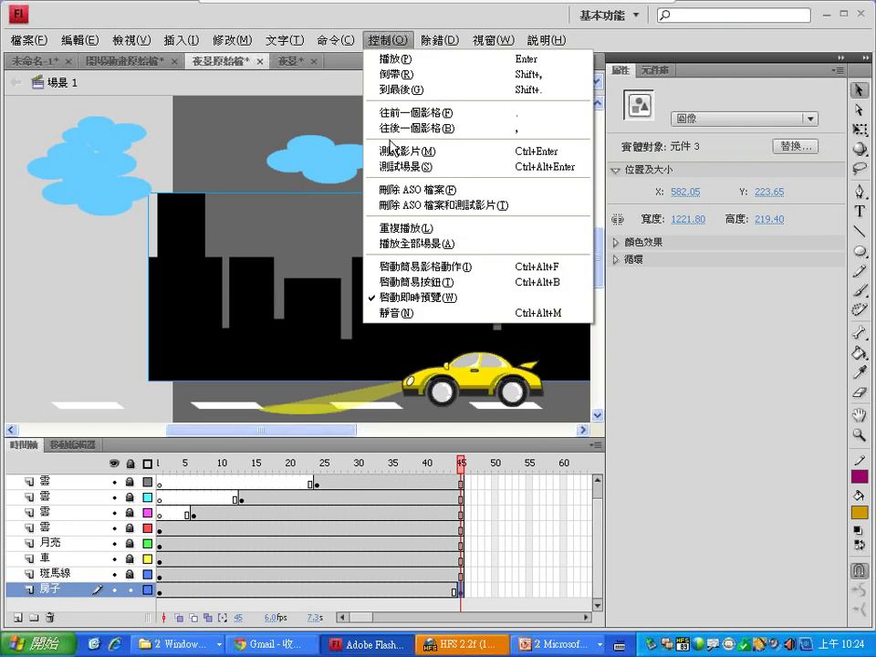
left_click(392, 152)
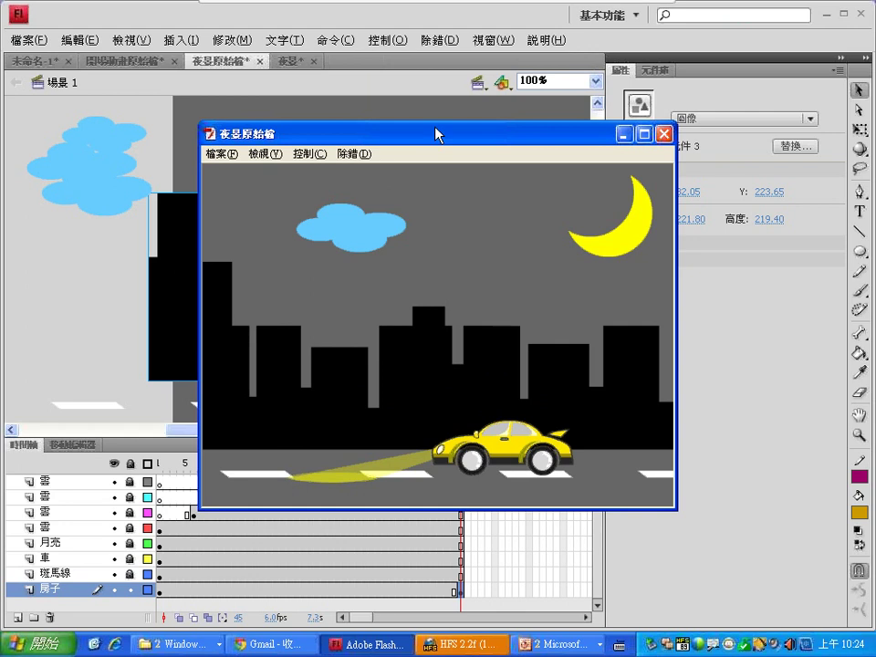
left_click(663, 134)
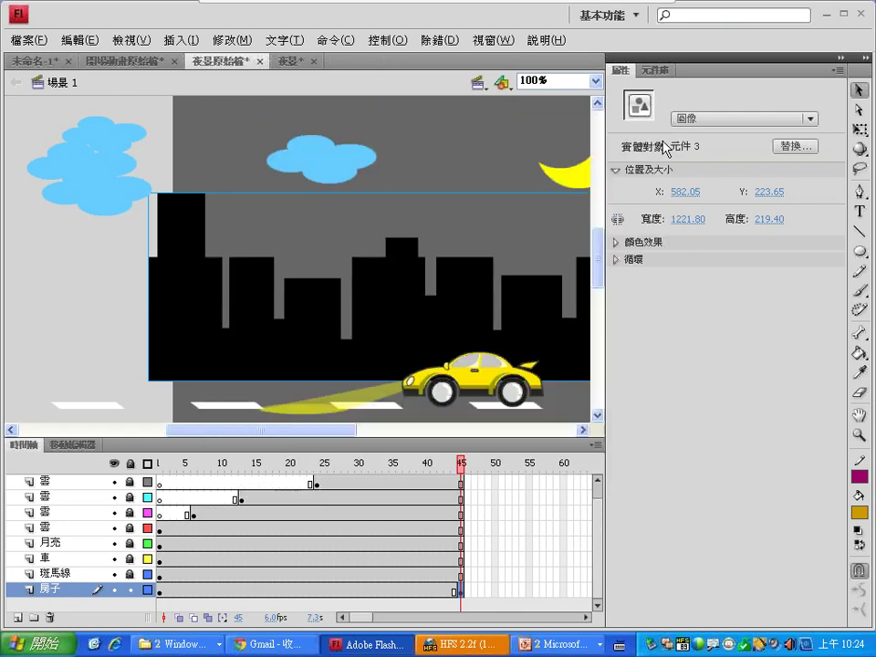
Create a classic tween on the 房子 layer between the keyframes at frames 1 and 45.
left_click(338, 592)
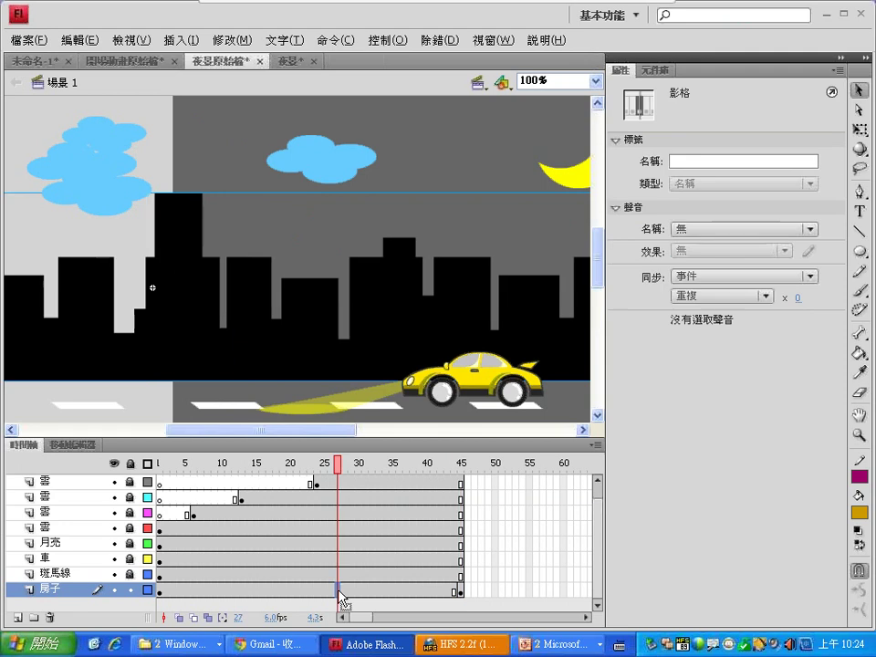
right_click(338, 591)
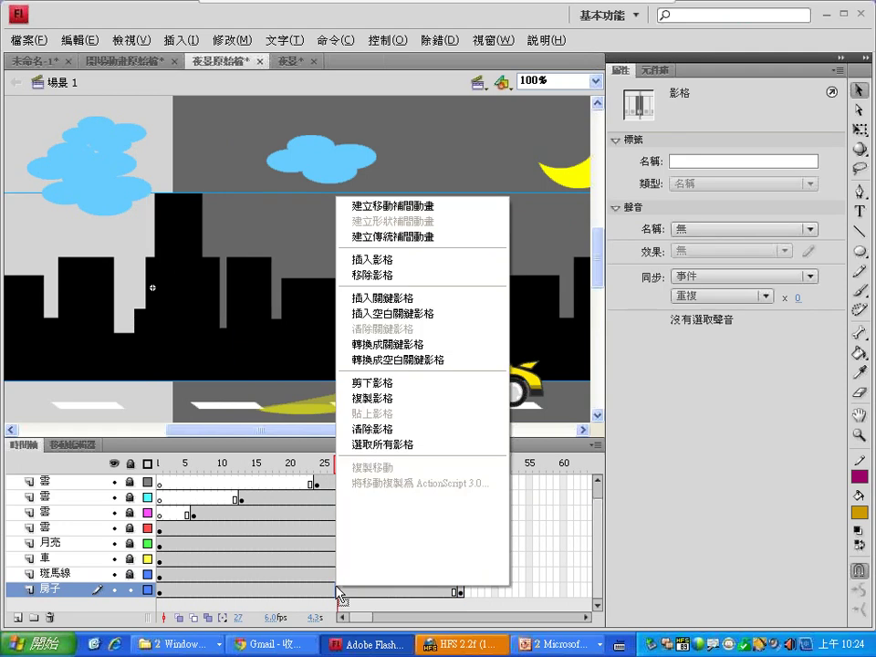
left_click(420, 237)
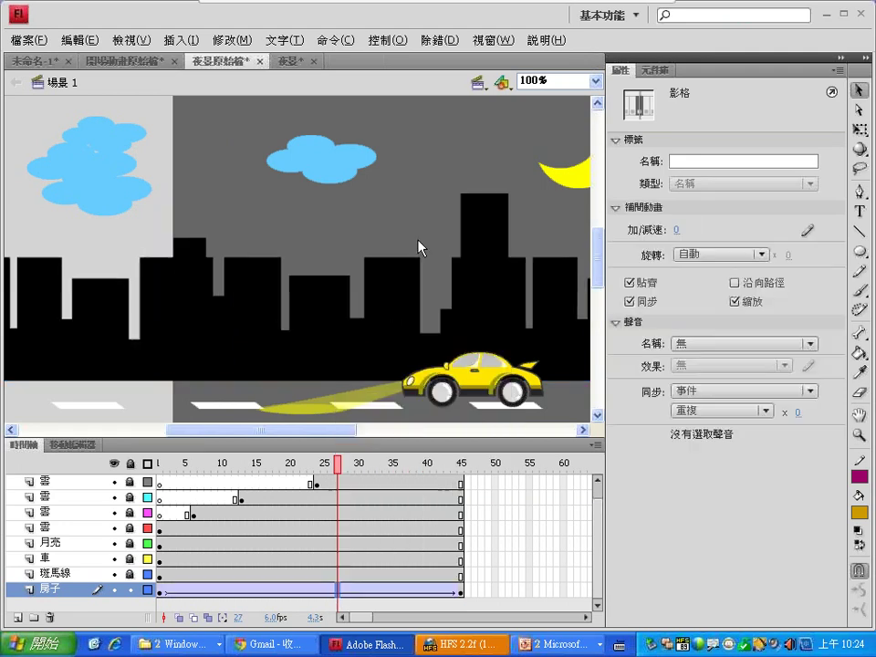
left_click(310, 591)
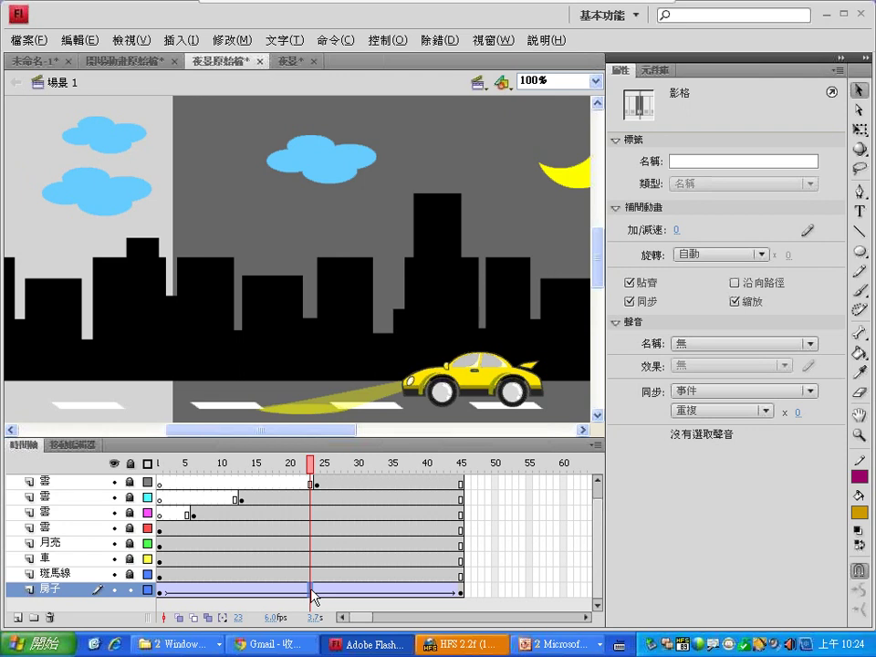
Switch to the 未命名-1 document and insert a keyframe at frame 30 of 圖層 1.
left_click(36, 61)
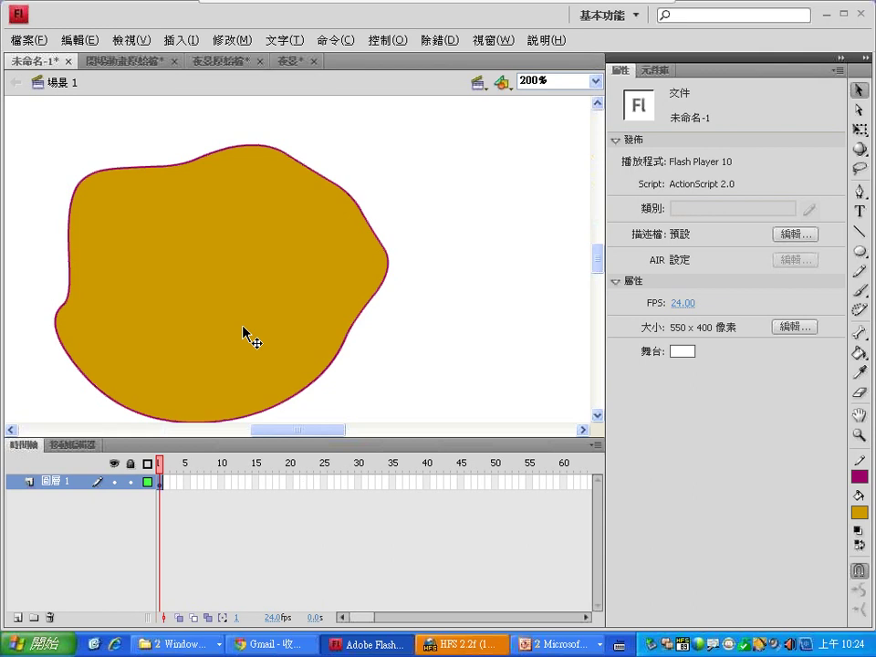
left_click(245, 334)
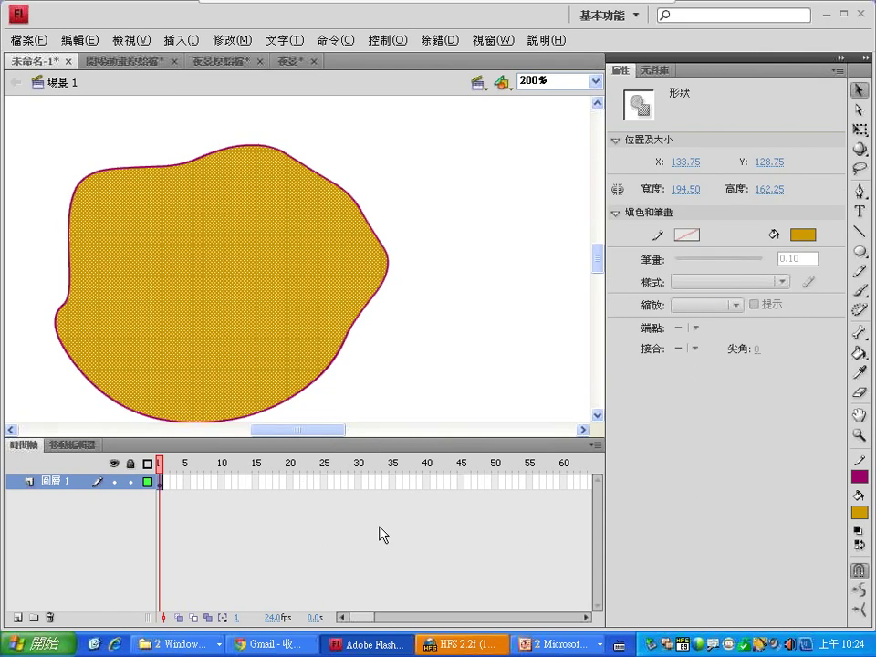
right_click(358, 480)
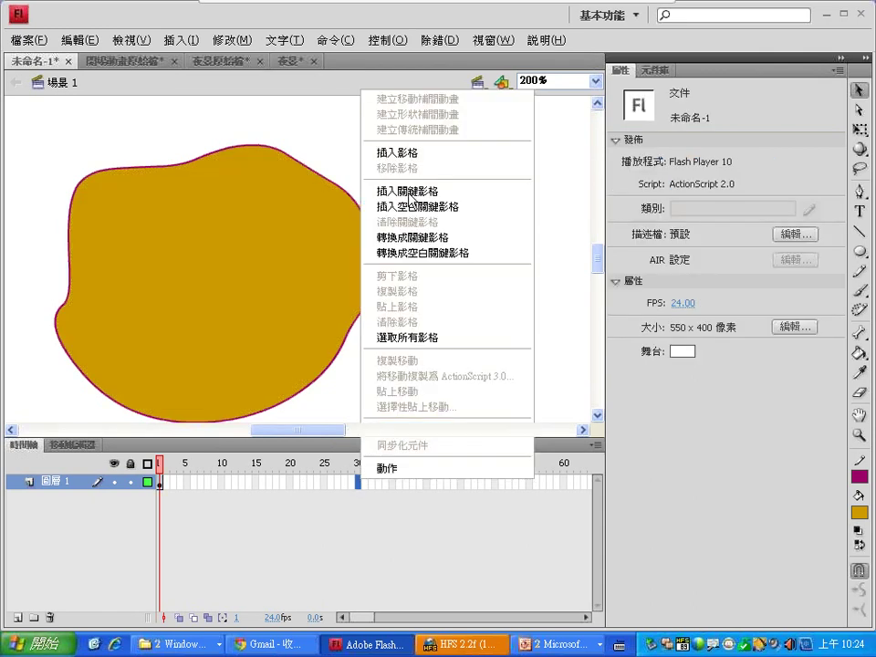
left_click(407, 191)
Create a classic tween between the keyframes at frames 1 and 30 of 圖層 1.
left_click(271, 484)
right_click(271, 483)
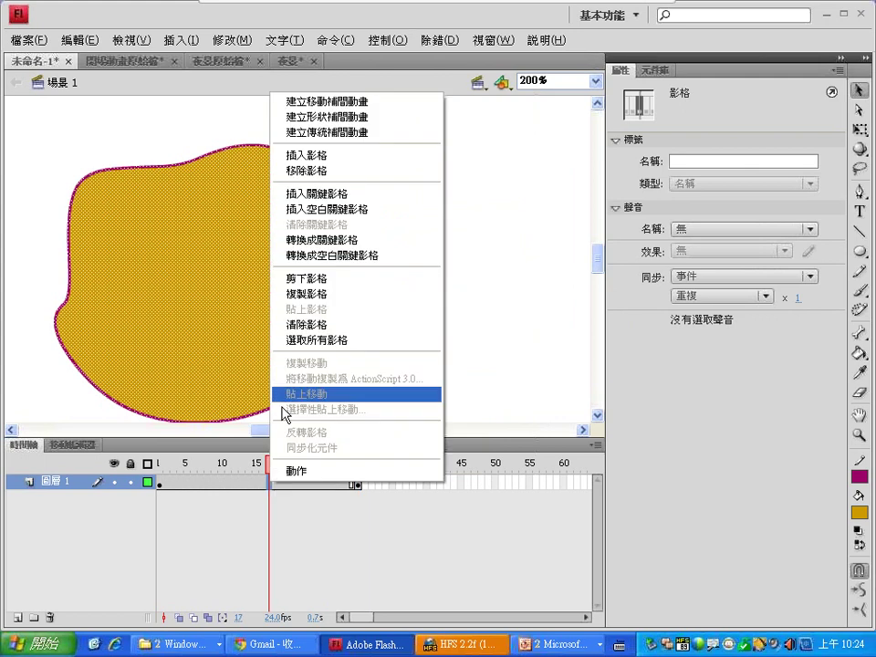
left_click(331, 133)
Examine the tweened shape at frame 30, checking its instance type and the document's library items.
left_click_drag(198, 463, 357, 449)
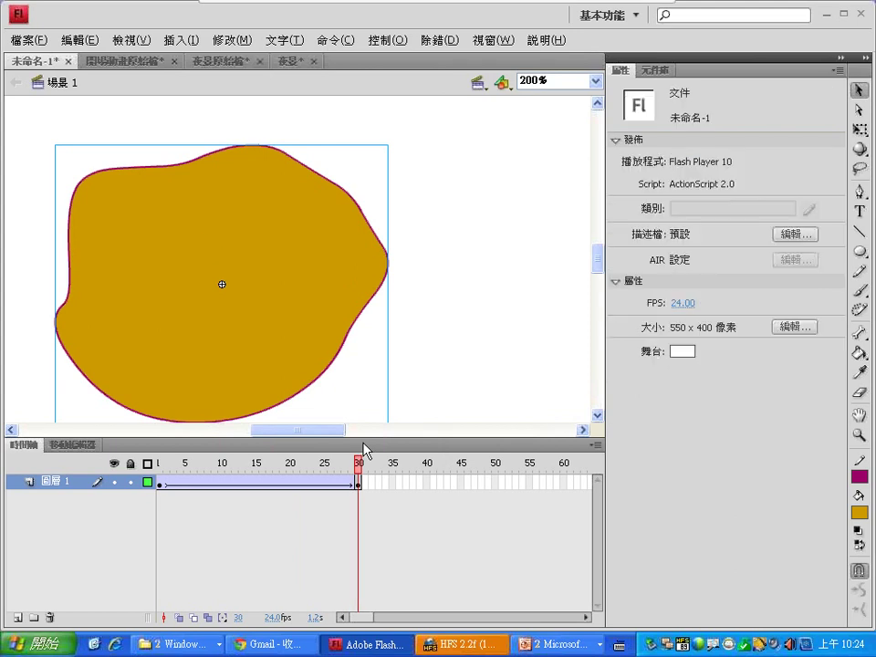
left_click(201, 237)
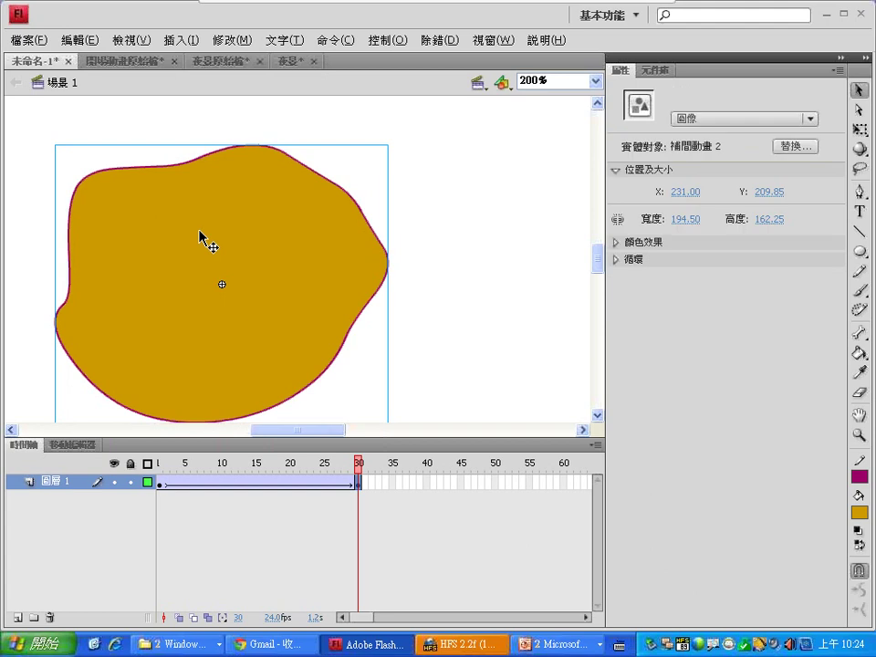
mouse_move(234, 221)
left_mouse_down()
mouse_move(514, 159)
mouse_move(653, 135)
mouse_move(725, 135)
mouse_move(709, 116)
mouse_move(666, 110)
mouse_move(725, 135)
left_mouse_up()
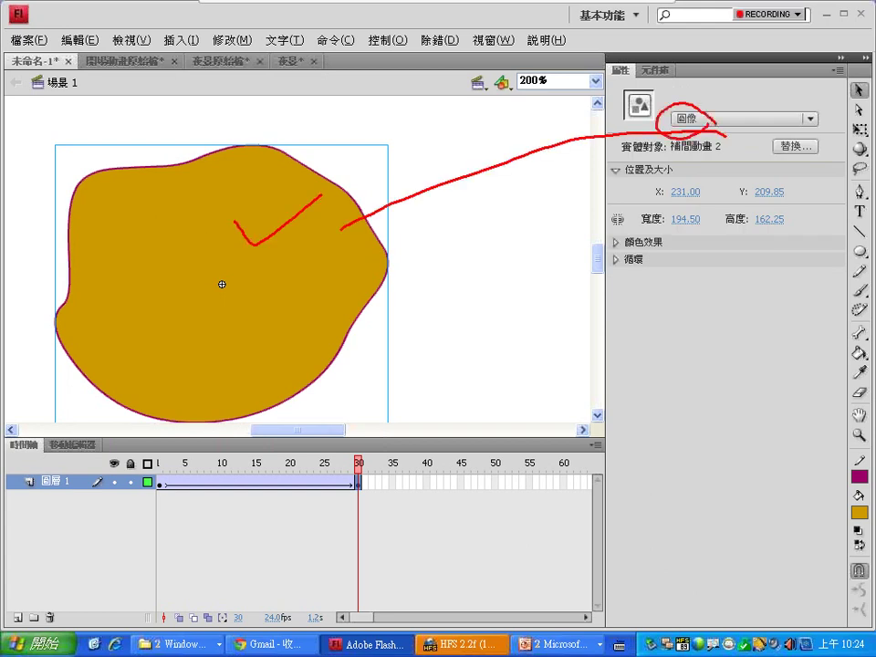
key("Escape")
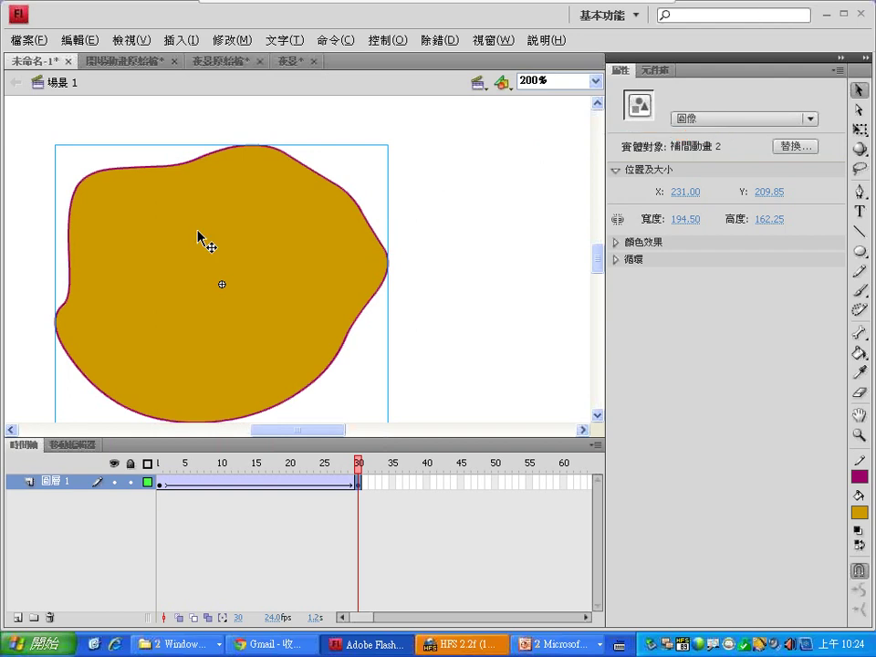
left_click(645, 71)
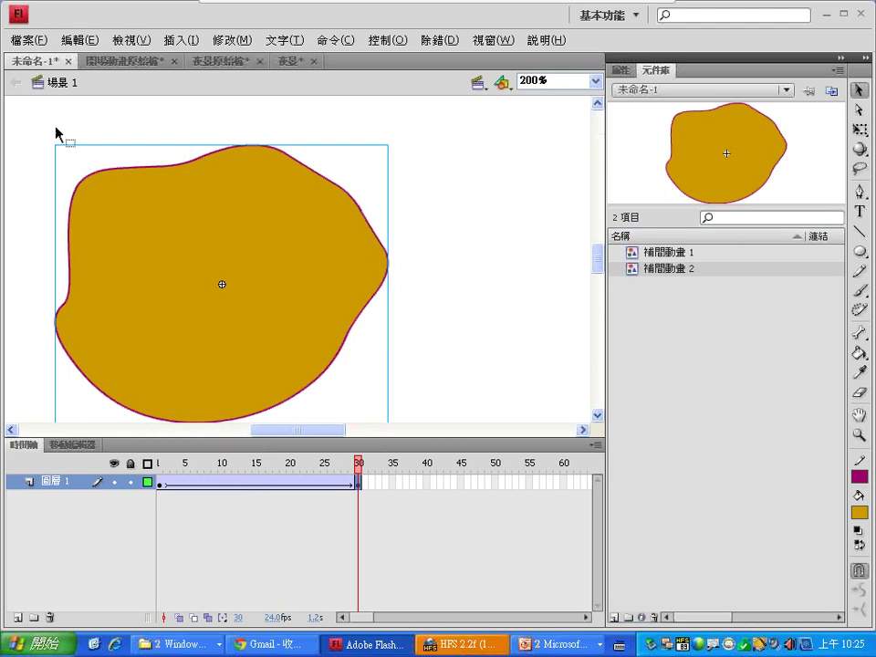
Create a new Flash document of the type Flash 檔案 (ActionScript 2.0).
left_click(39, 43)
left_click(41, 59)
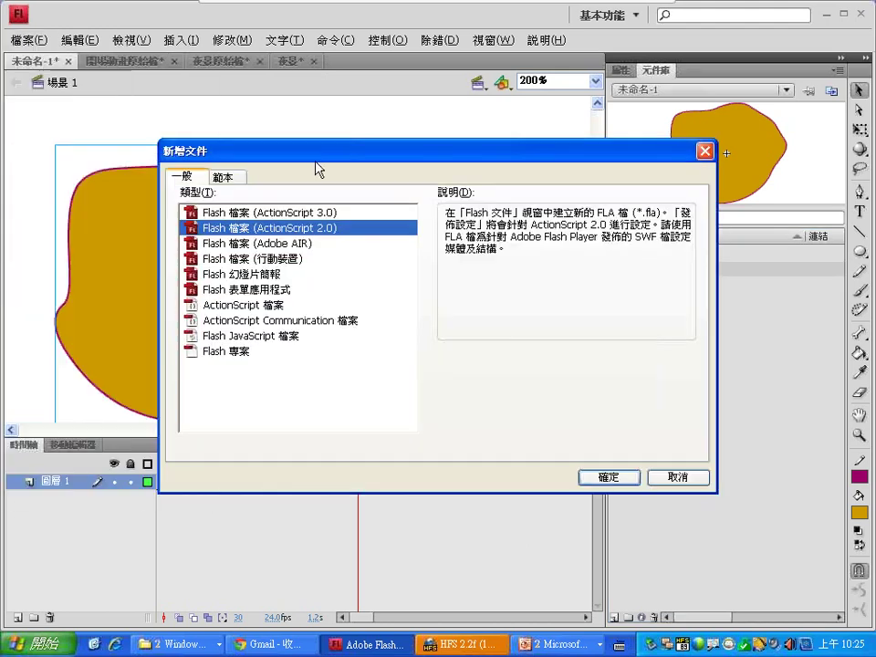
left_click(595, 474)
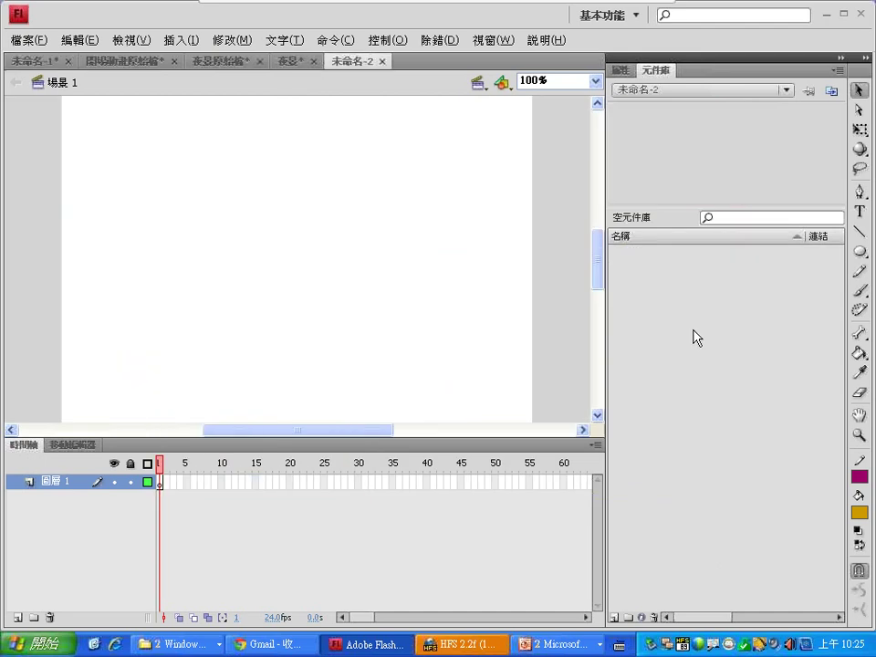
Draw a circle about 90 px in diameter with the Oval tool, then select it whole and check its object type.
left_click(860, 251)
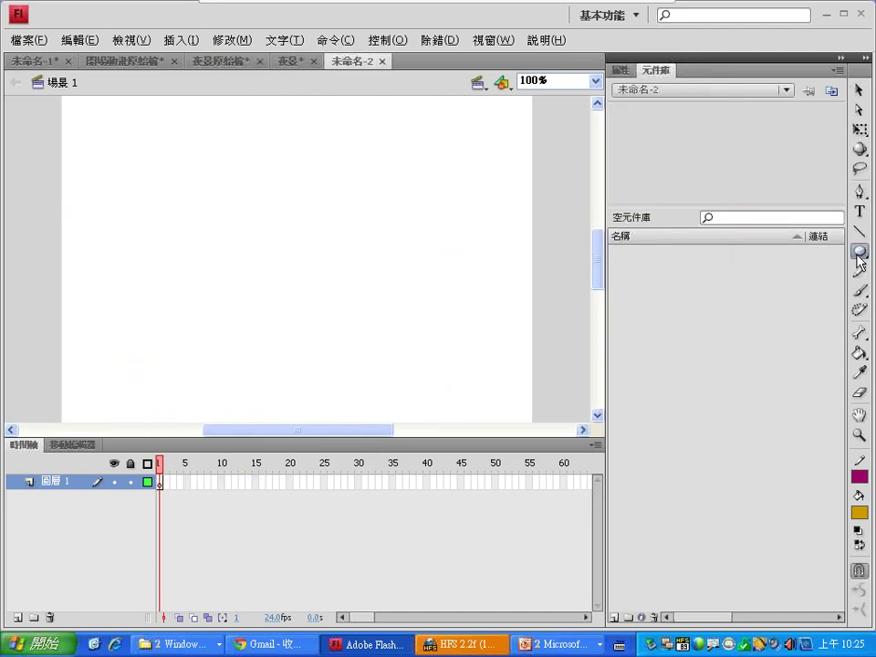
left_click_drag(220, 268, 143, 191)
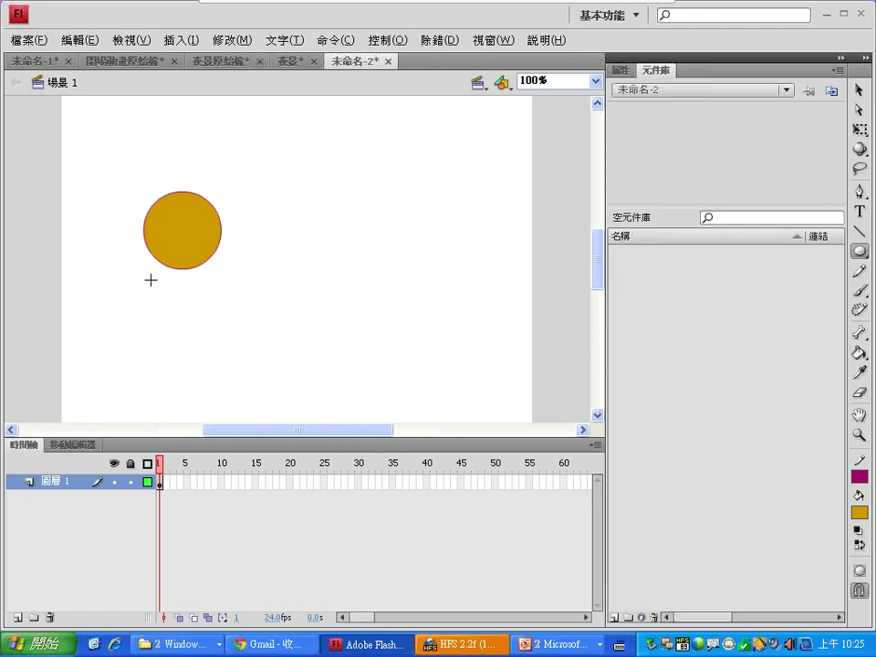
left_click(860, 89)
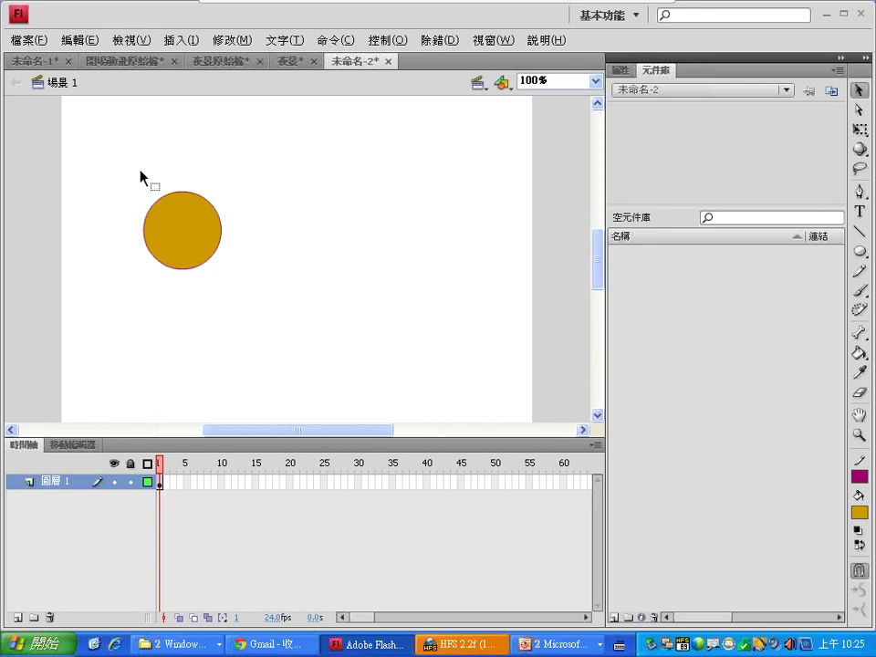
left_click_drag(101, 171, 237, 276)
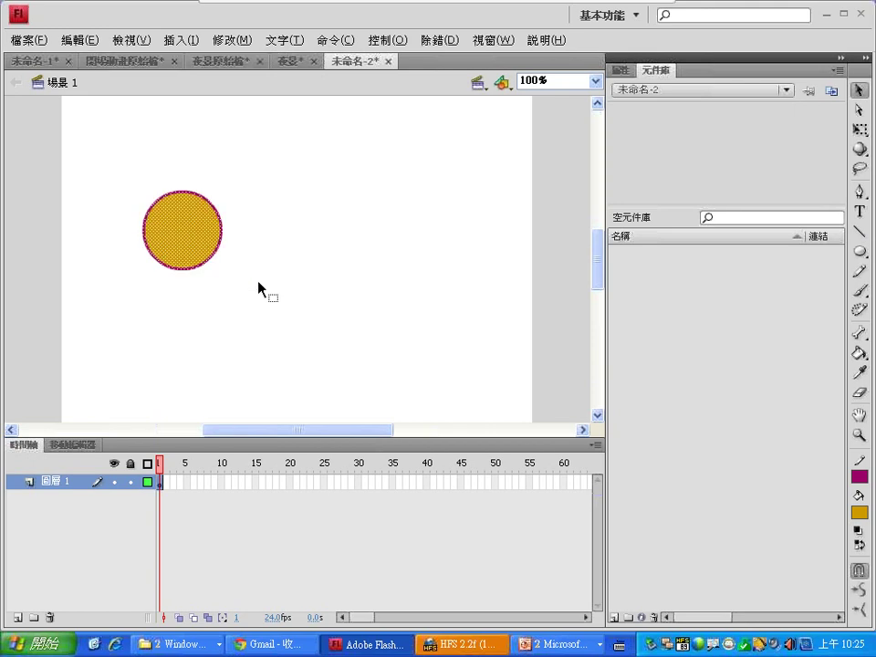
left_click(621, 70)
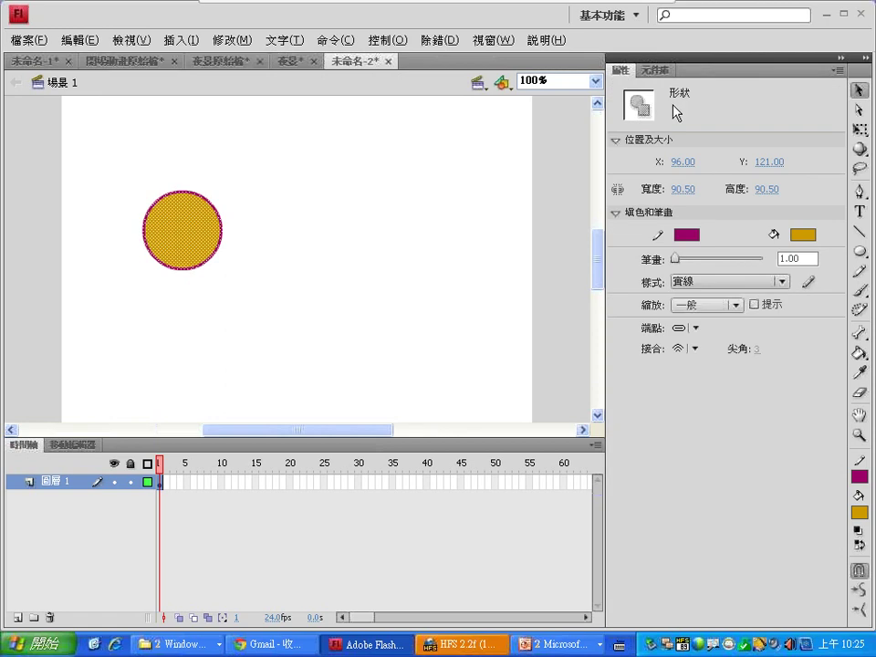
Insert a keyframe at frame 25 of the circle's layer.
left_click(325, 482)
right_click(326, 482)
left_click(429, 189)
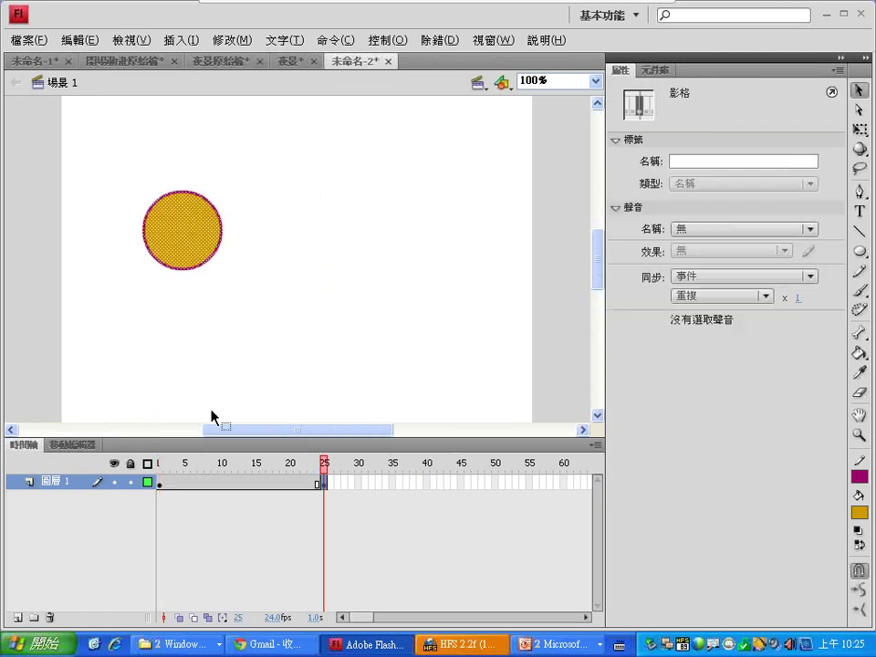
Try a shape tween between the circle's two keyframes, and undo it after checking the library.
right_click(229, 484)
left_click(299, 115)
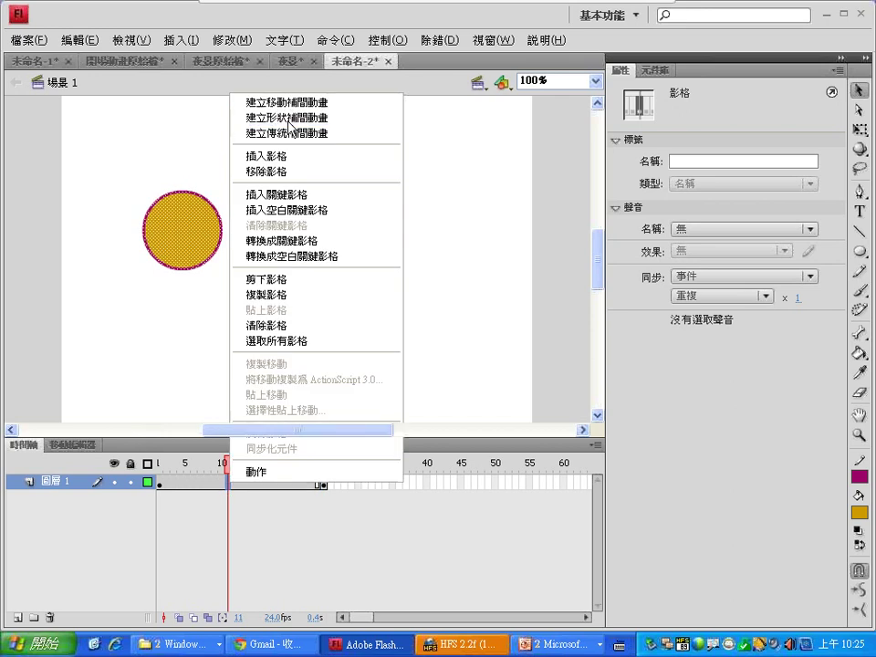
left_click(654, 69)
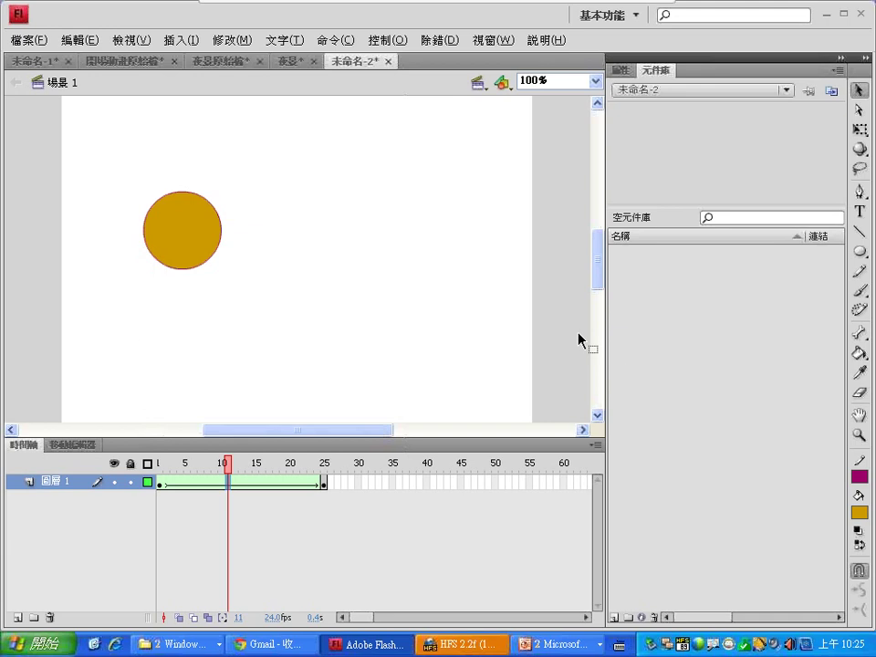
left_click(80, 41)
left_click(85, 57)
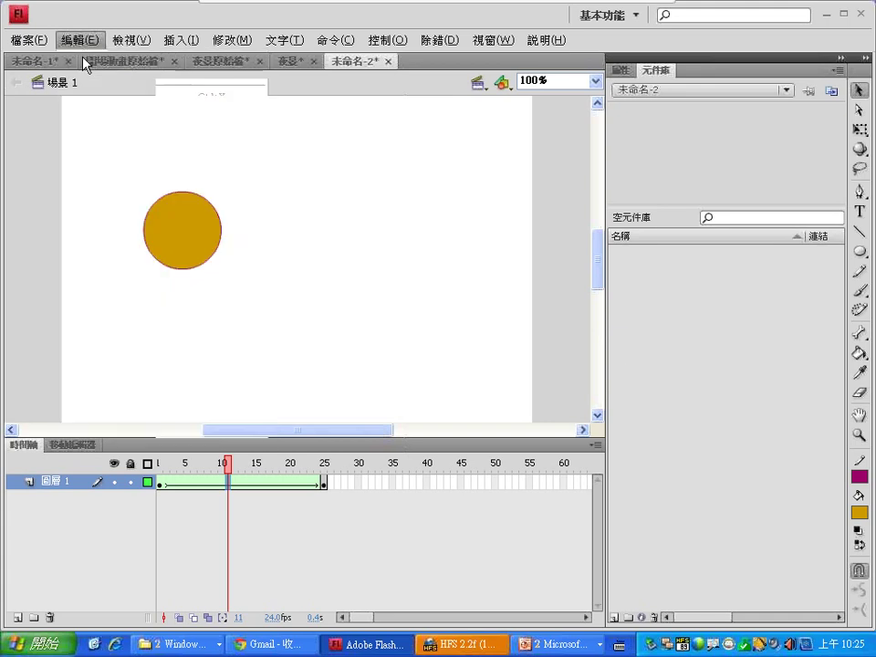
Create a classic tween on the circle between the keyframes at frames 1 and 25.
left_click(160, 482)
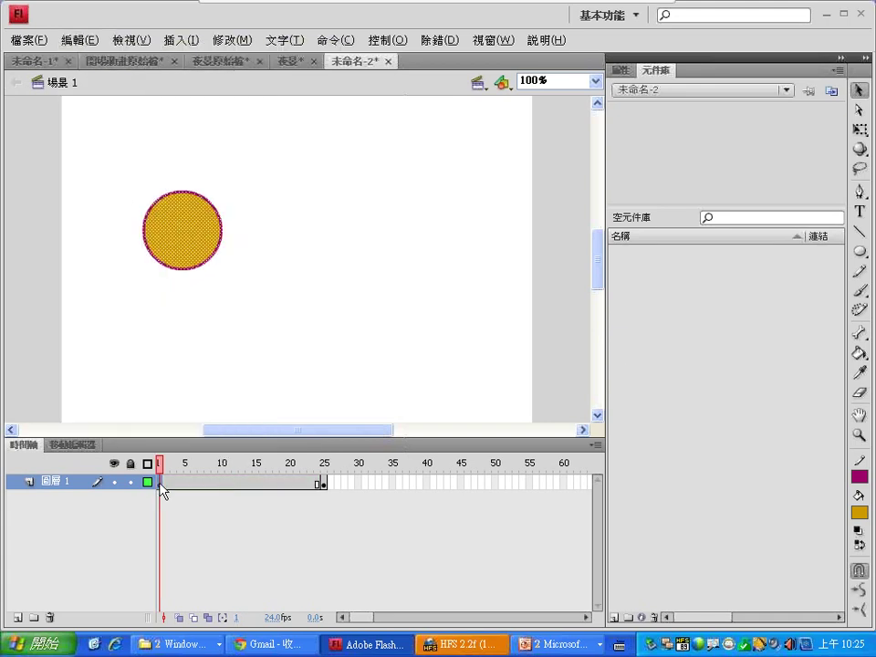
left_click(194, 482)
right_click(193, 480)
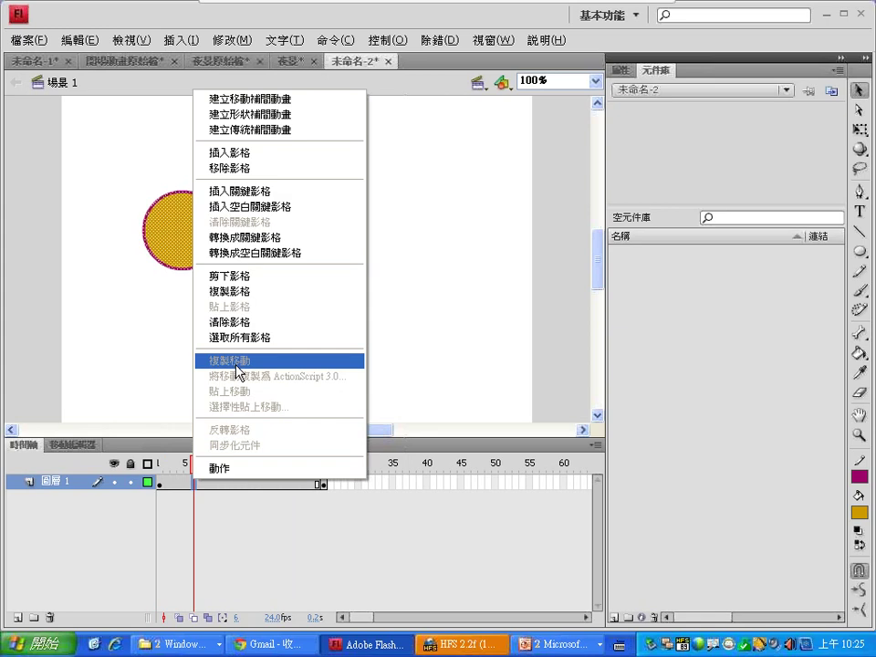
left_click(296, 131)
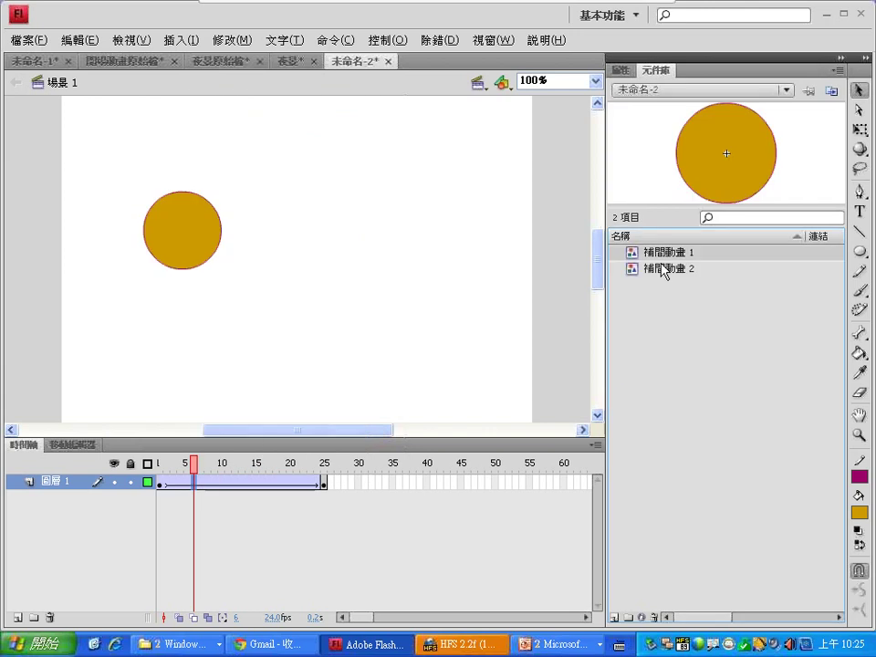
Delete the two symbols 補間動畫 1 and 補間動畫 2 from the library.
left_click(664, 271)
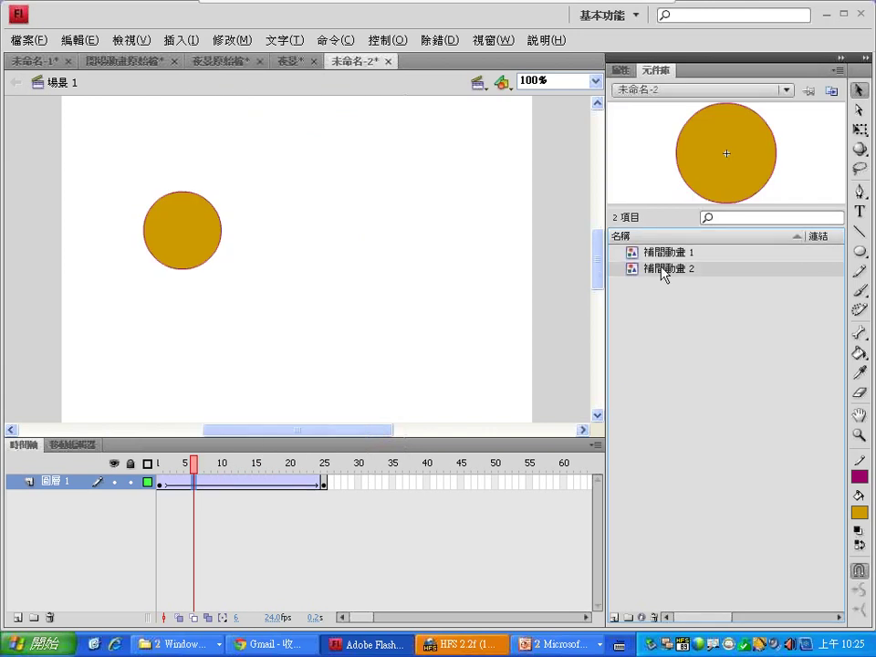
left_click(664, 256)
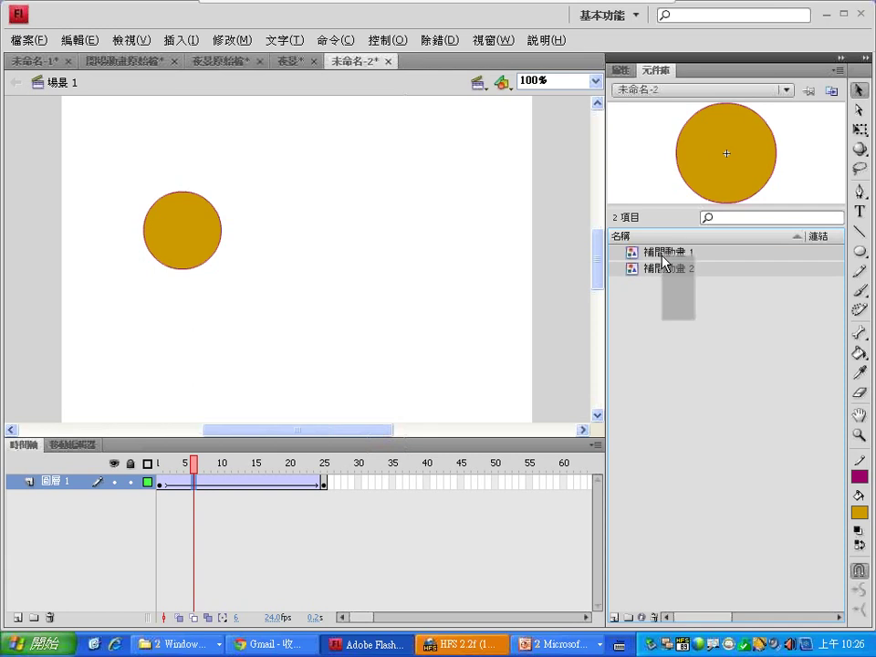
left_click_drag(663, 257, 661, 260)
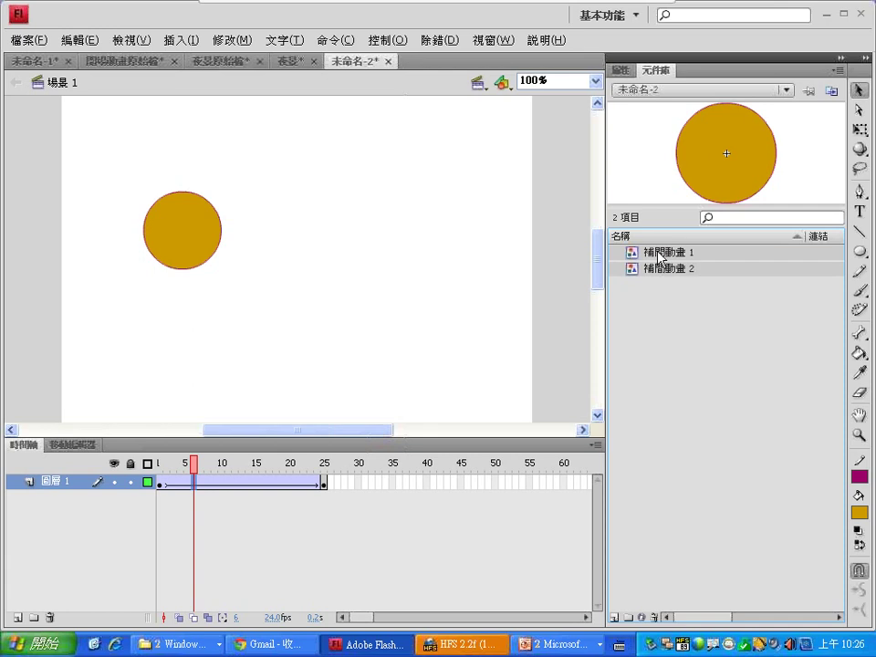
left_click(654, 617)
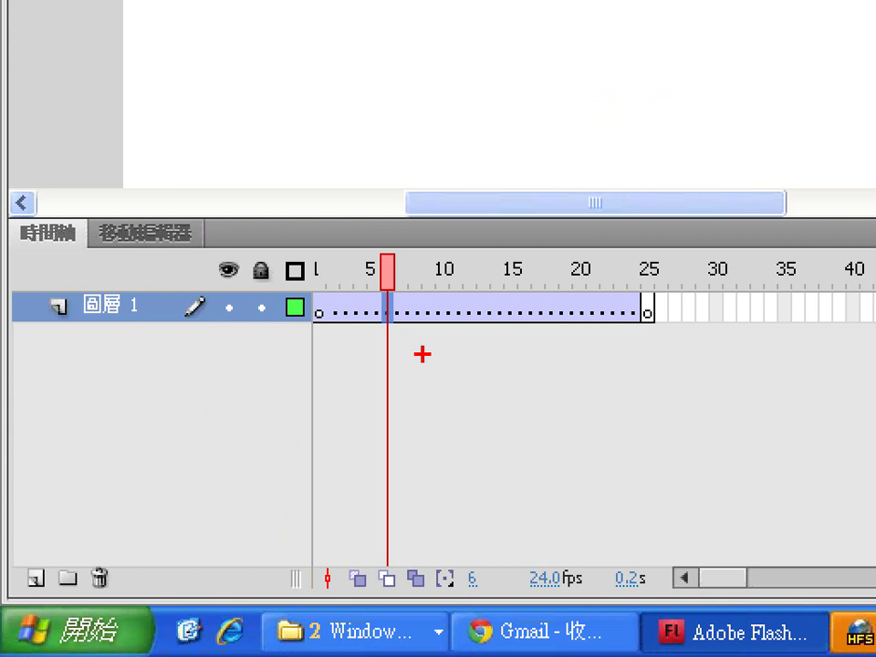
mouse_move(450, 282)
left_mouse_down()
mouse_move(491, 320)
mouse_move(575, 243)
left_mouse_up()
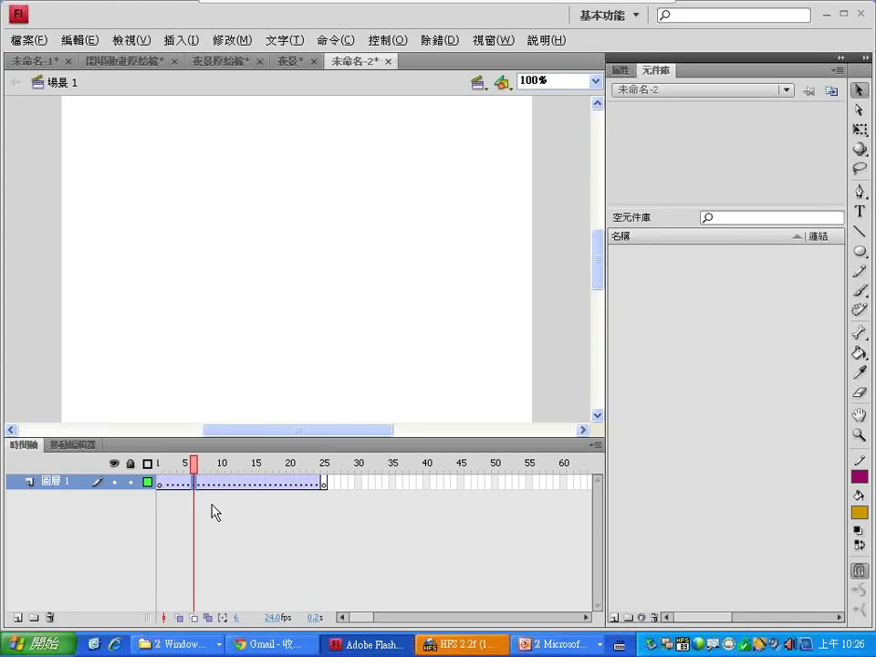
Switch back to 夜景原始檔, test the movie to preview the tweened buildings, and close the preview.
left_click(232, 62)
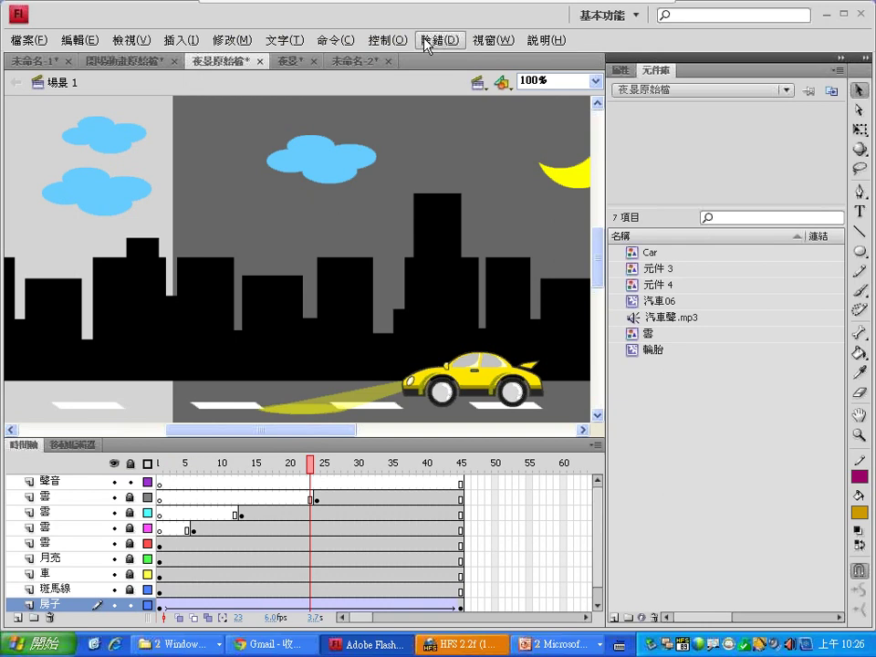
left_click(385, 40)
left_click(411, 156)
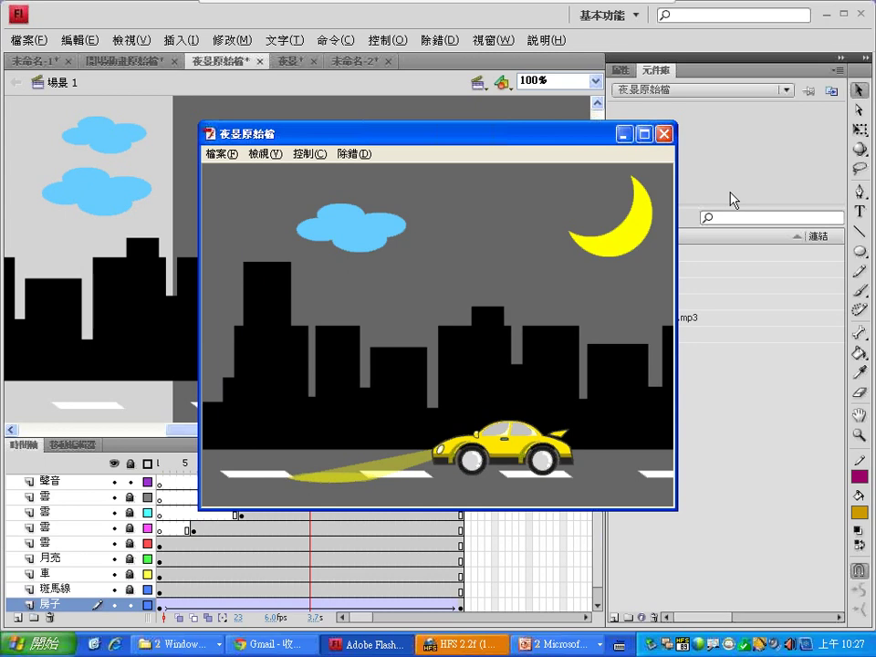
left_click(665, 134)
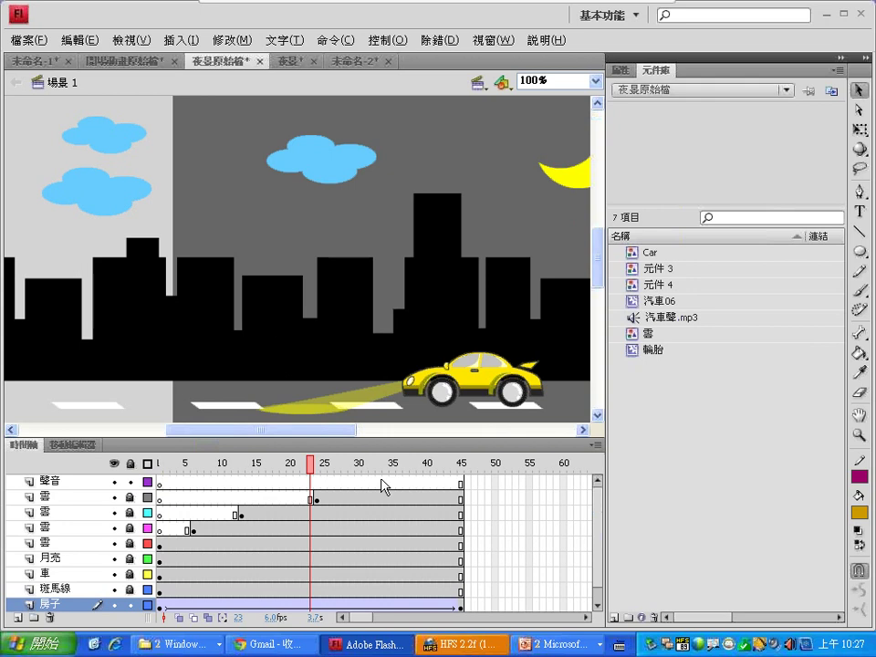
Try moving the building skyline upward at frame 45 of the 房子 layer, and undo the move.
left_click(454, 606)
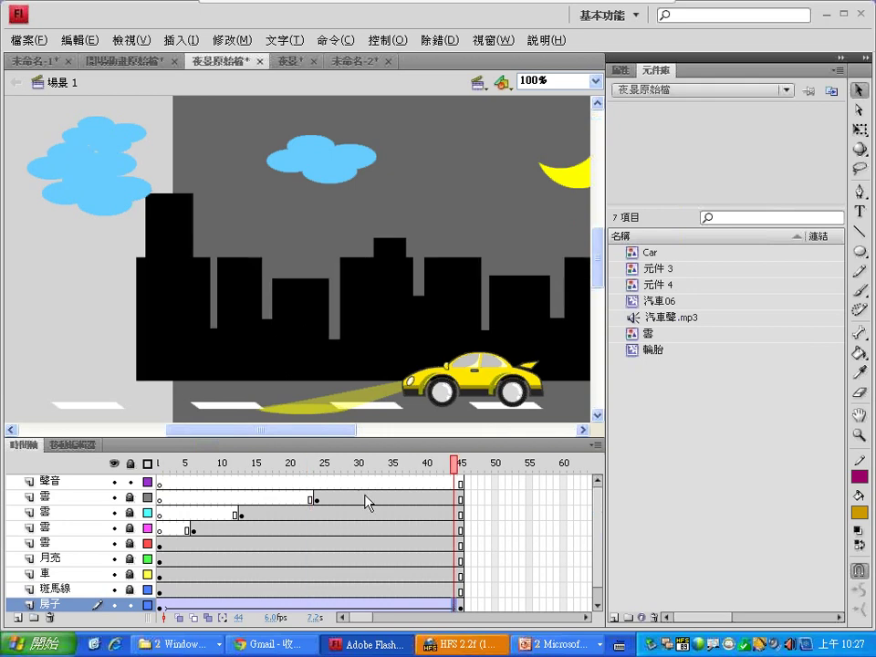
left_click(461, 464)
left_click(203, 299)
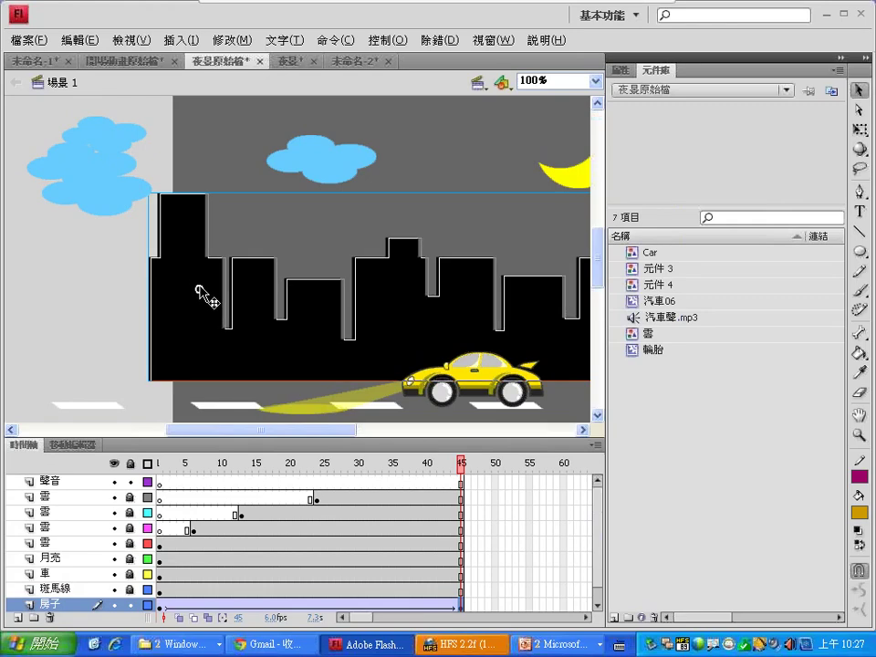
left_click_drag(197, 286, 199, 268)
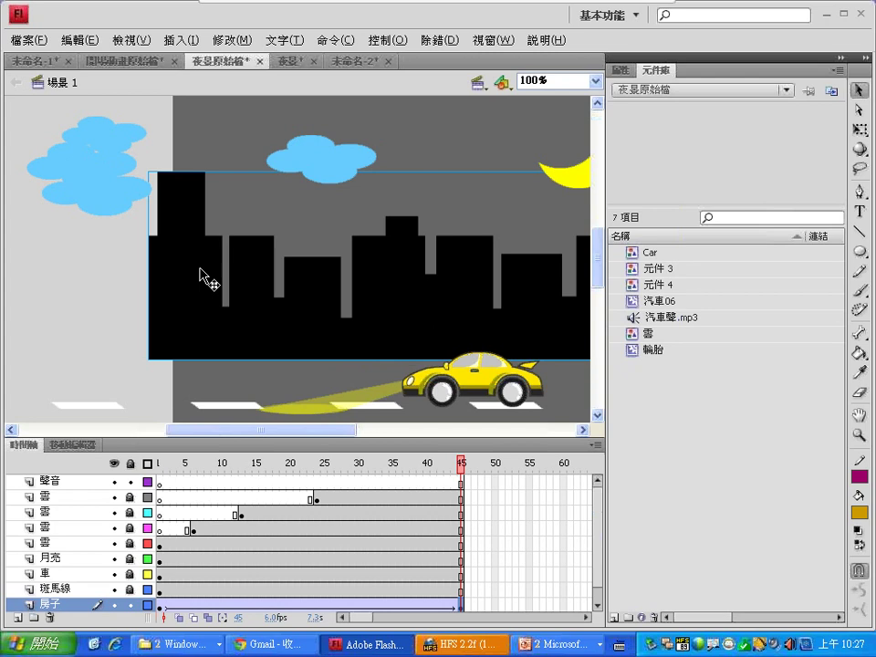
key("ctrl+z")
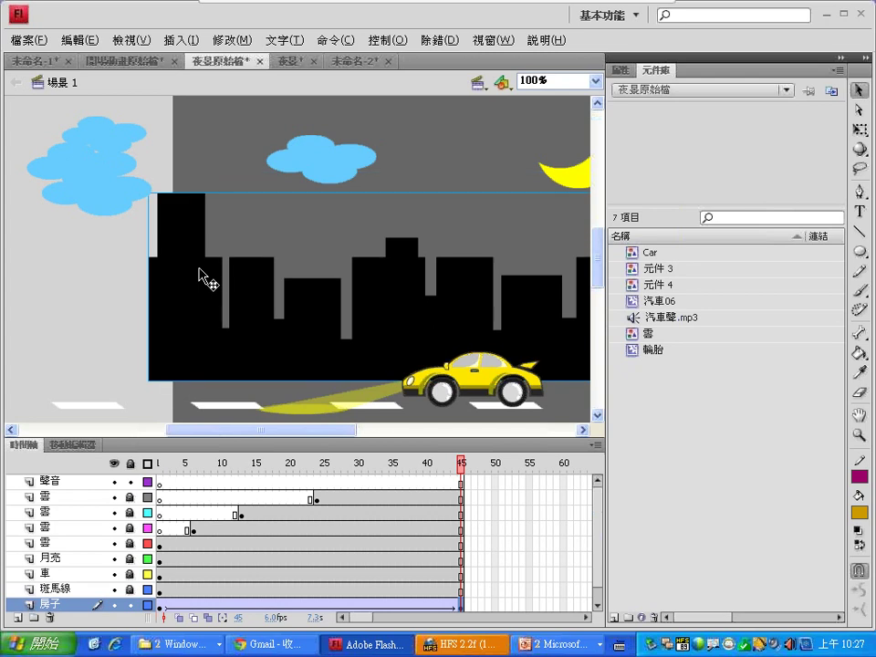
Move the building skyline horizontally to the left at frame 45 of the 房子 layer, to about X 501.
left_click_drag(199, 269, 126, 271)
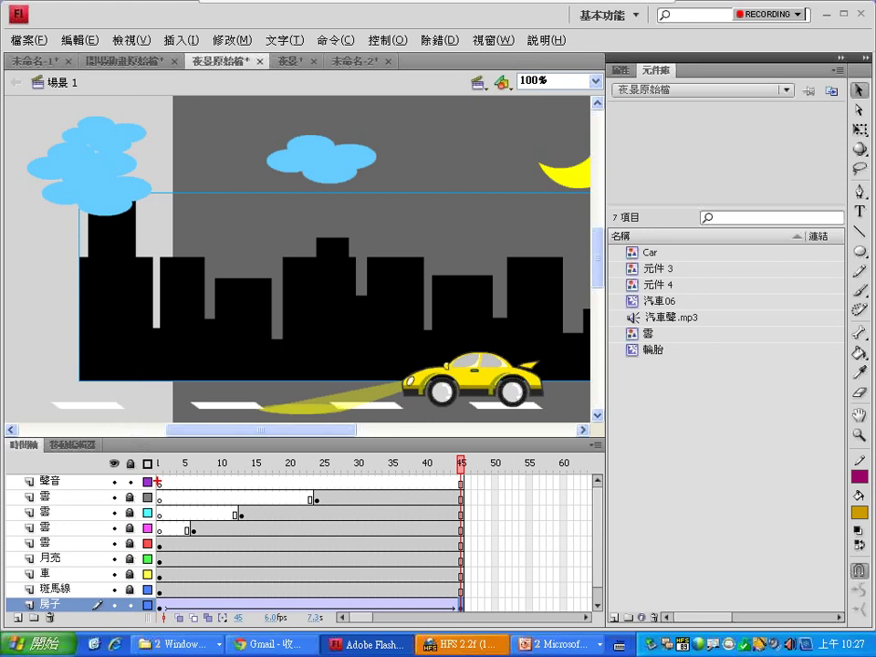
mouse_move(156, 451)
left_mouse_down()
mouse_move(460, 457)
mouse_move(467, 449)
mouse_move(373, 364)
mouse_move(187, 369)
mouse_move(157, 451)
mouse_move(143, 434)
mouse_move(171, 418)
left_mouse_up()
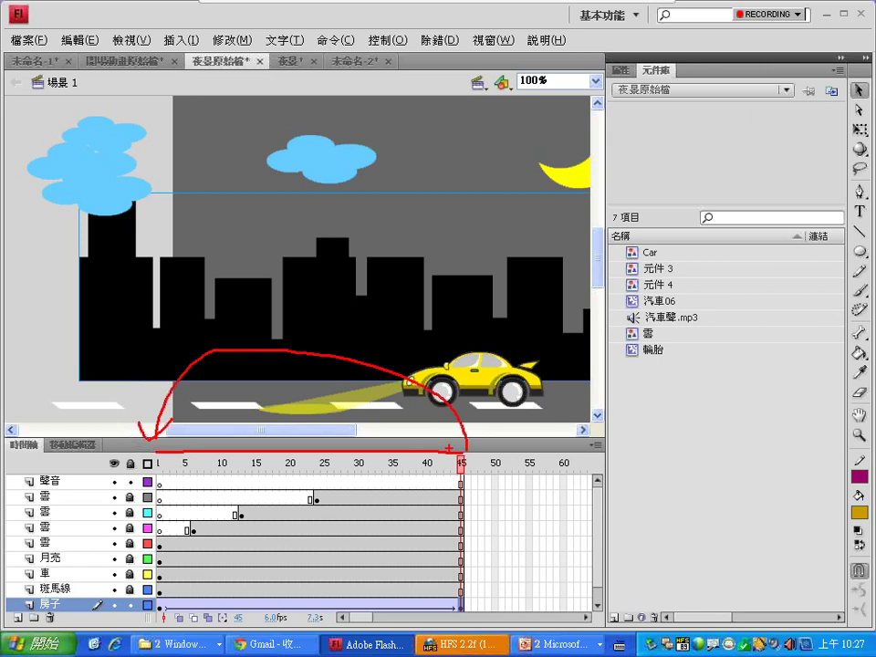
left_click_drag(481, 468, 475, 439)
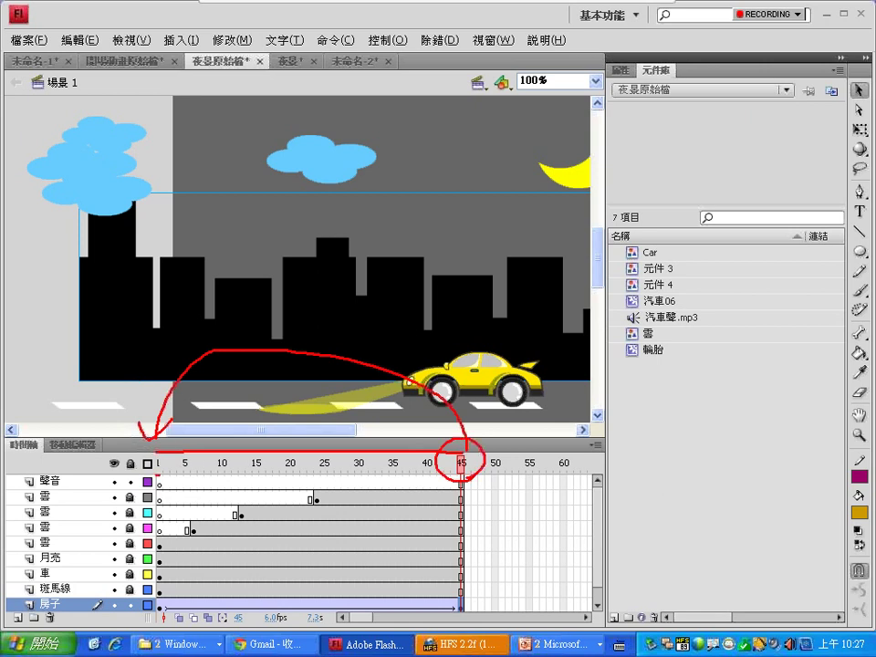
left_click_drag(170, 449, 157, 445)
key("Escape")
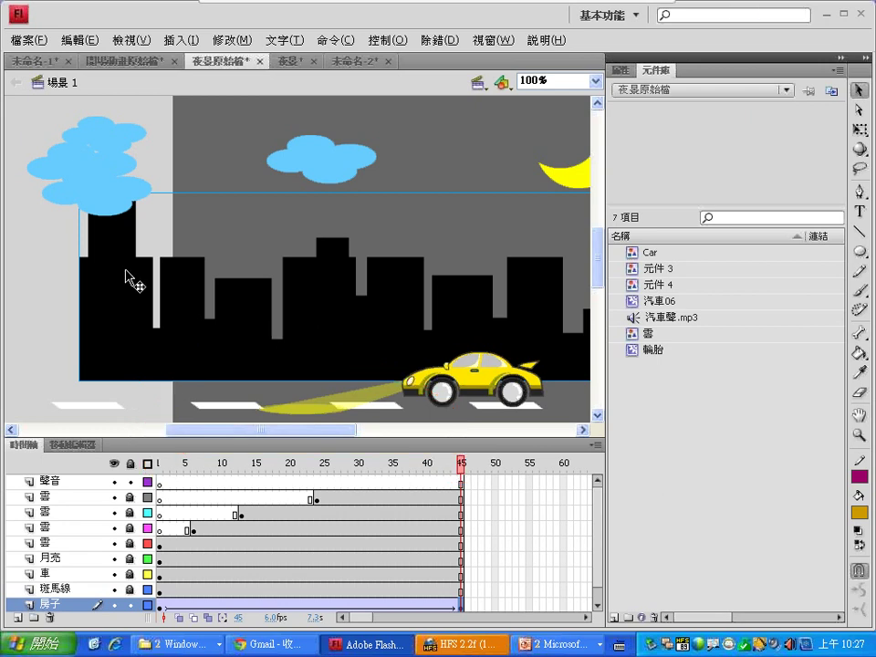
Go back to frame 1 to view the building skyline's starting position.
left_click(160, 480)
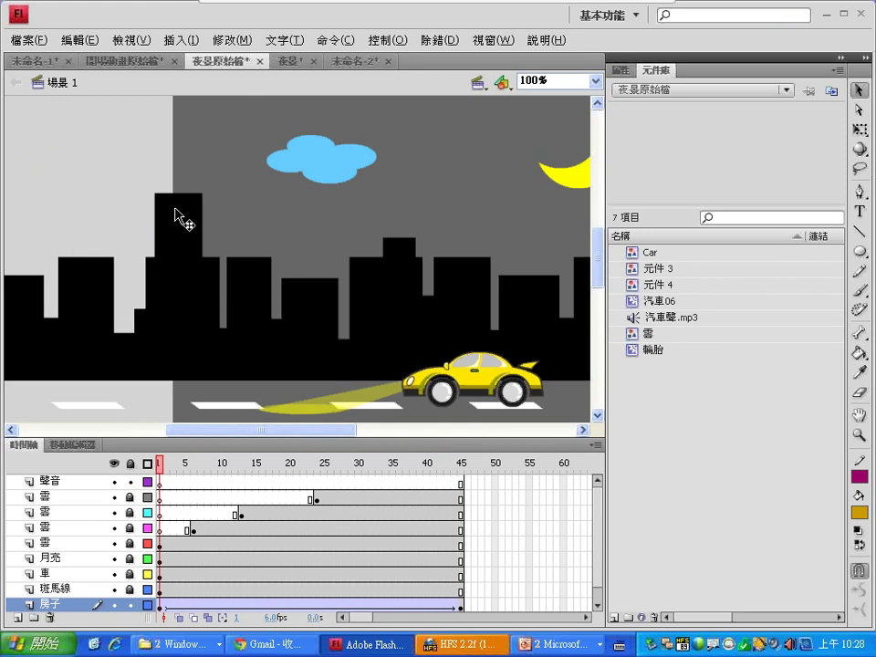
mouse_move(216, 206)
left_mouse_down()
mouse_move(324, 199)
mouse_move(308, 233)
left_mouse_up()
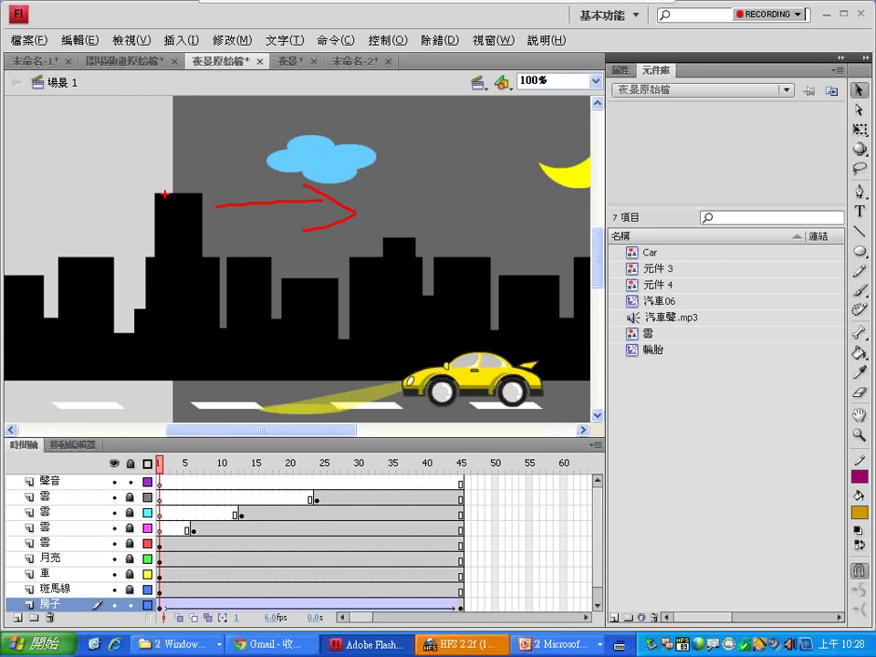
left_click_drag(165, 183, 137, 183)
left_click_drag(138, 193, 140, 248)
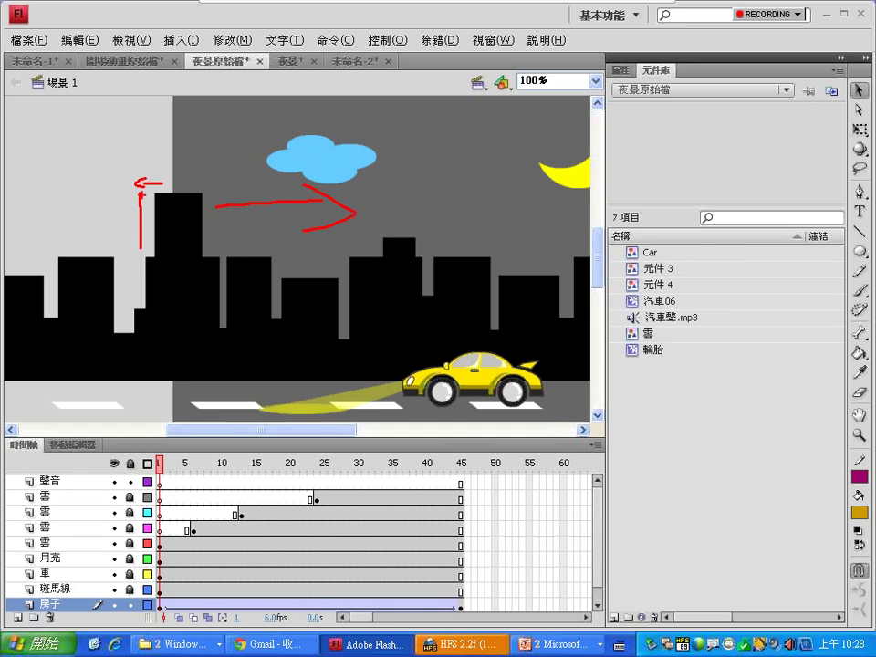
mouse_move(137, 163)
left_mouse_down()
mouse_move(159, 156)
mouse_move(149, 180)
left_mouse_up()
key("Escape")
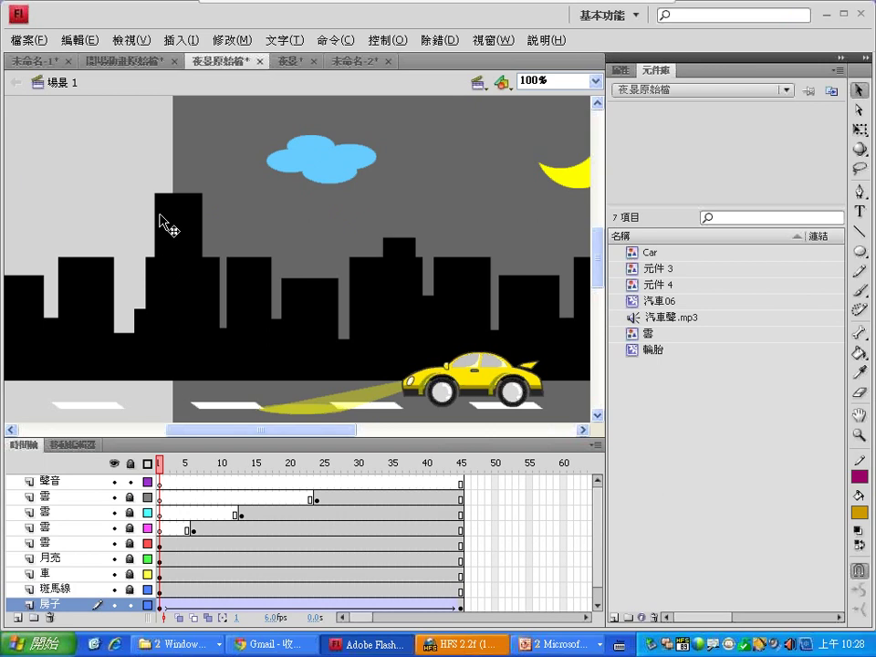
mouse_move(657, 7)
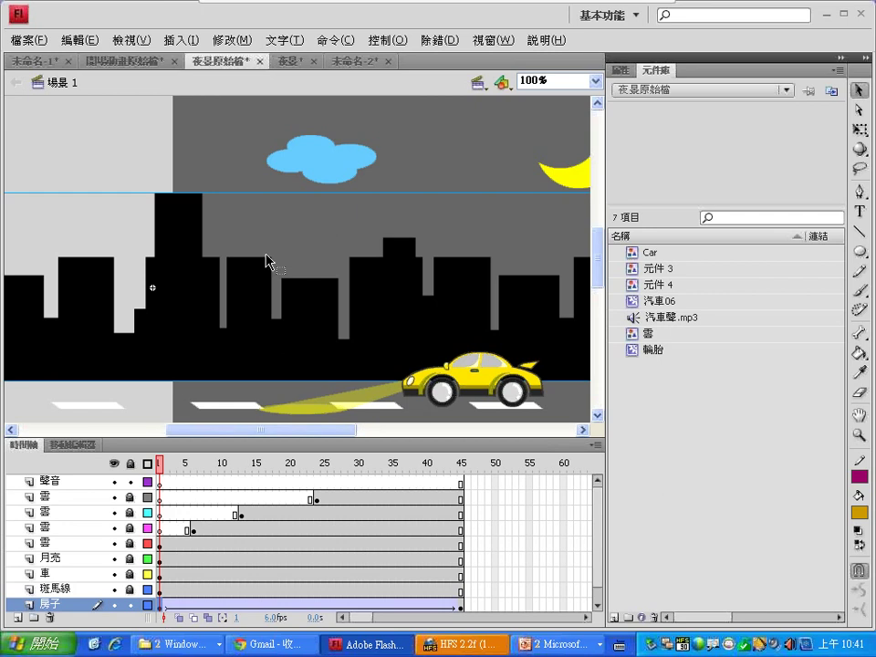
Test the movie, turn on the bandwidth profiler (頻寬設定), and maximize the preview window.
left_click(387, 40)
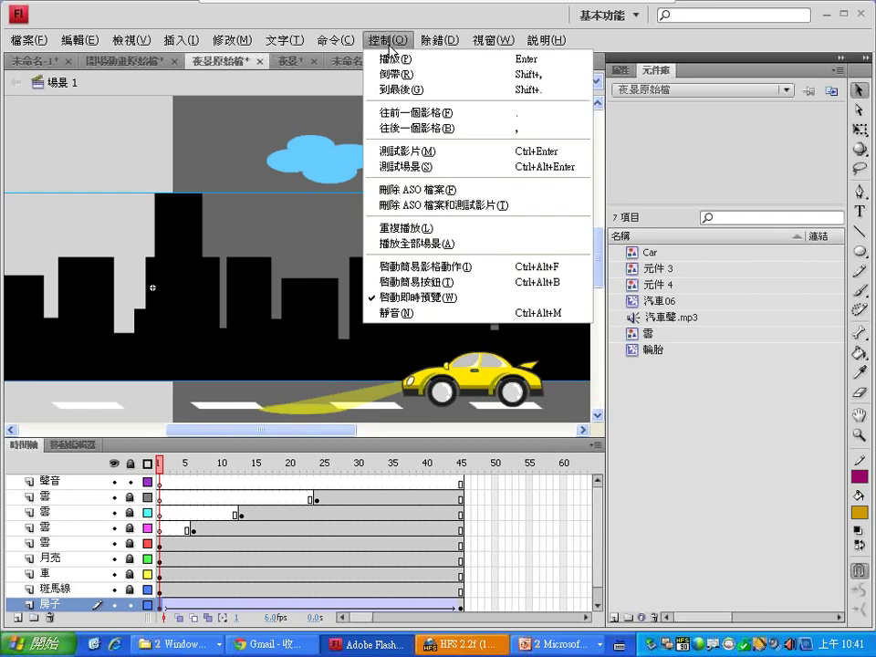
left_click(418, 152)
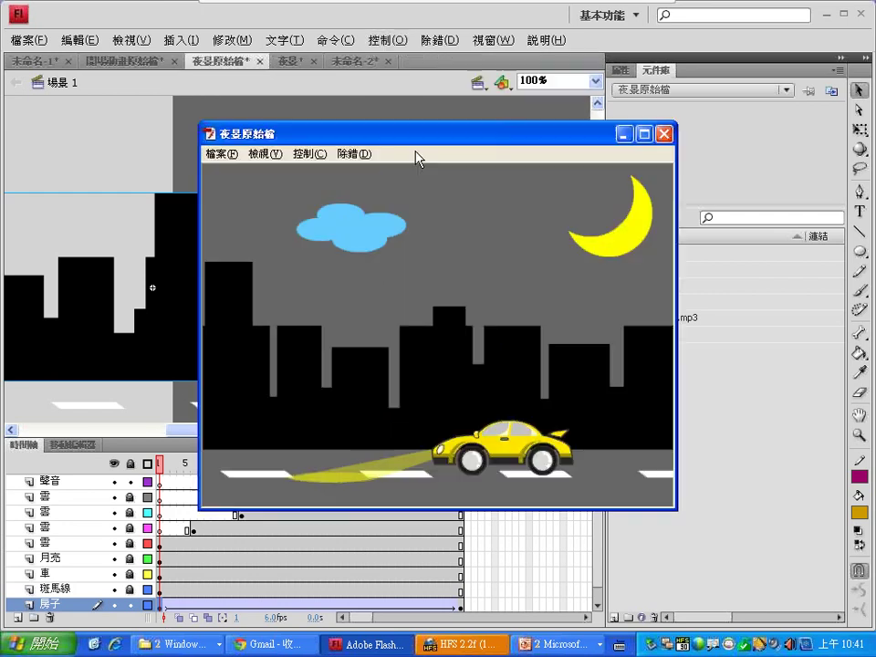
left_click(282, 155)
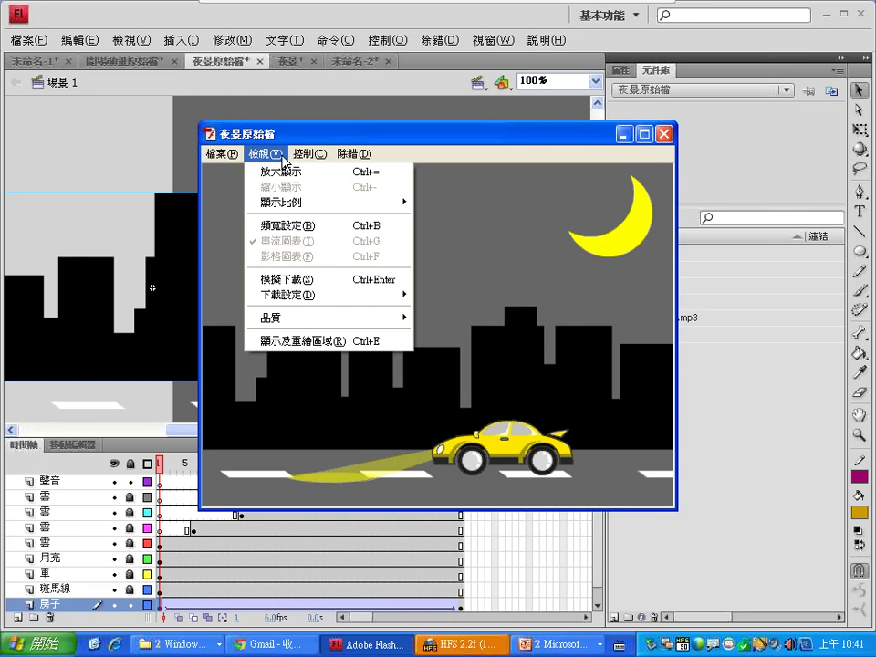
left_click(288, 226)
double_click(296, 137)
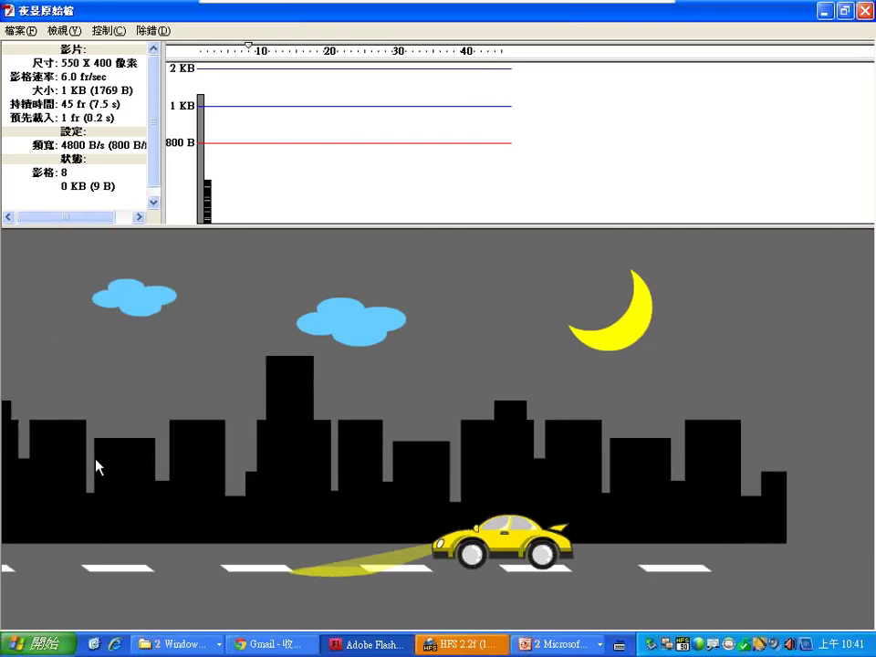
Compare the movie preview at restored and maximized window sizes, and close the preview.
left_click(845, 10)
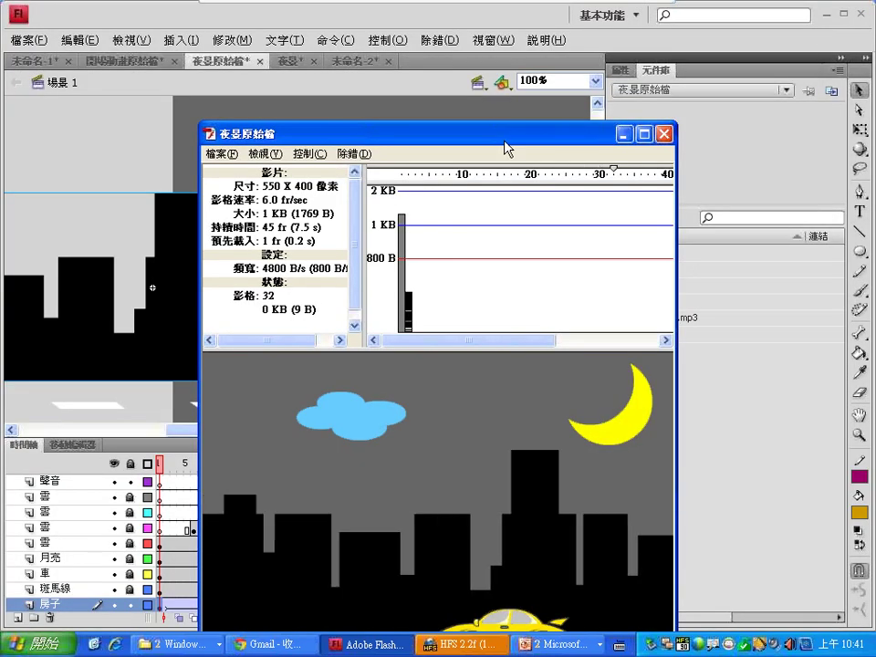
left_click_drag(503, 140, 469, 43)
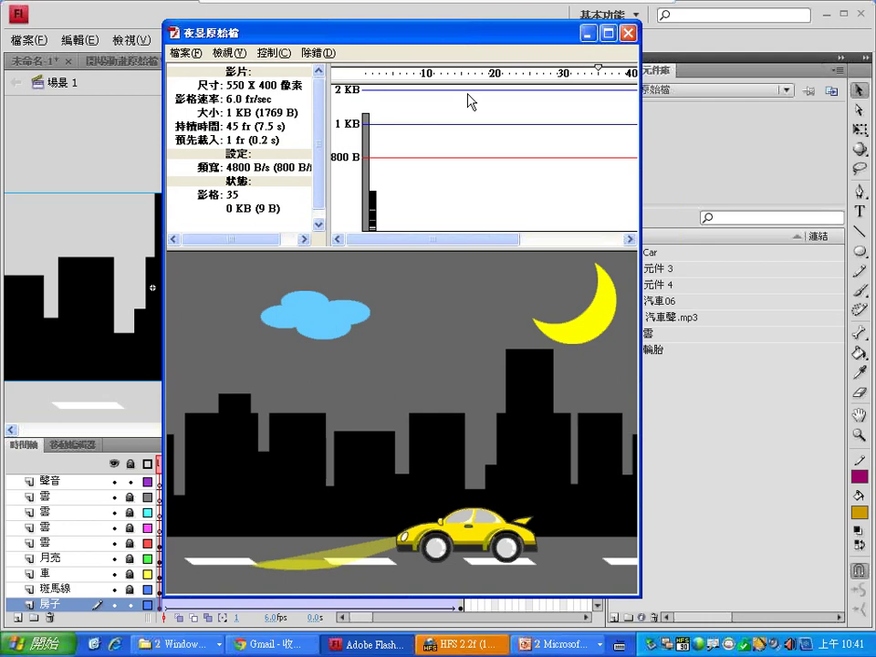
left_click(606, 37)
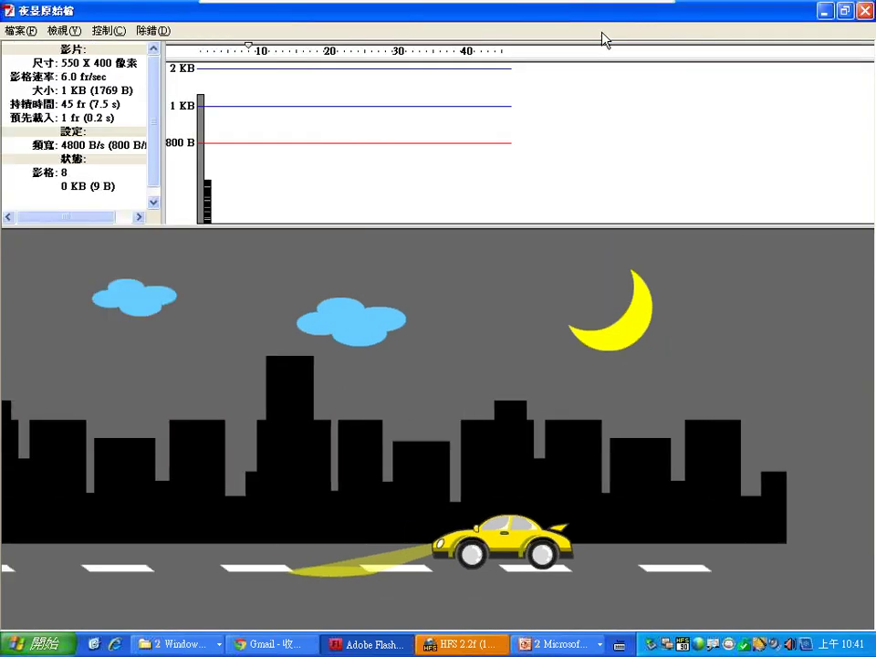
left_click(845, 11)
left_click(230, 52)
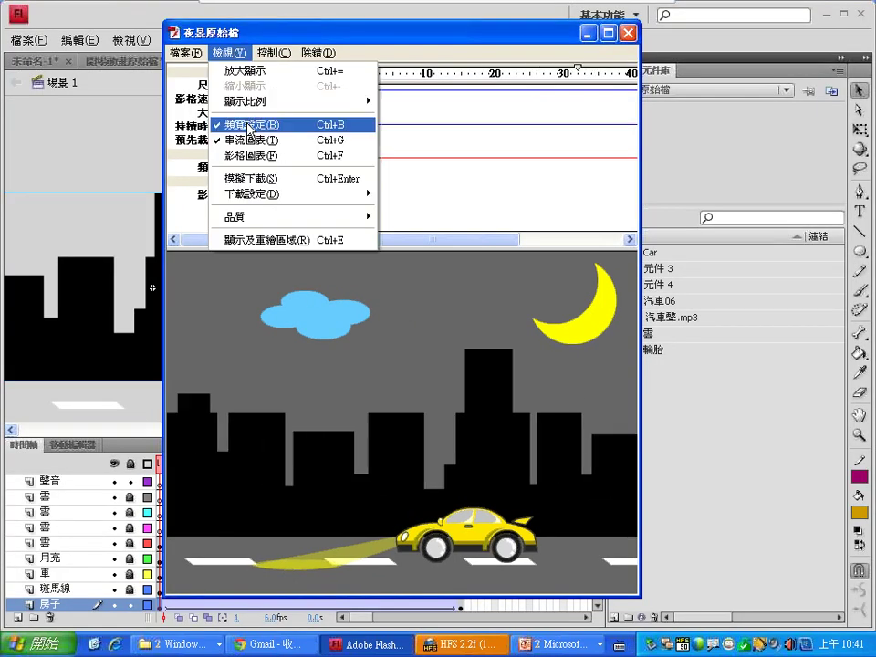
left_click(491, 78)
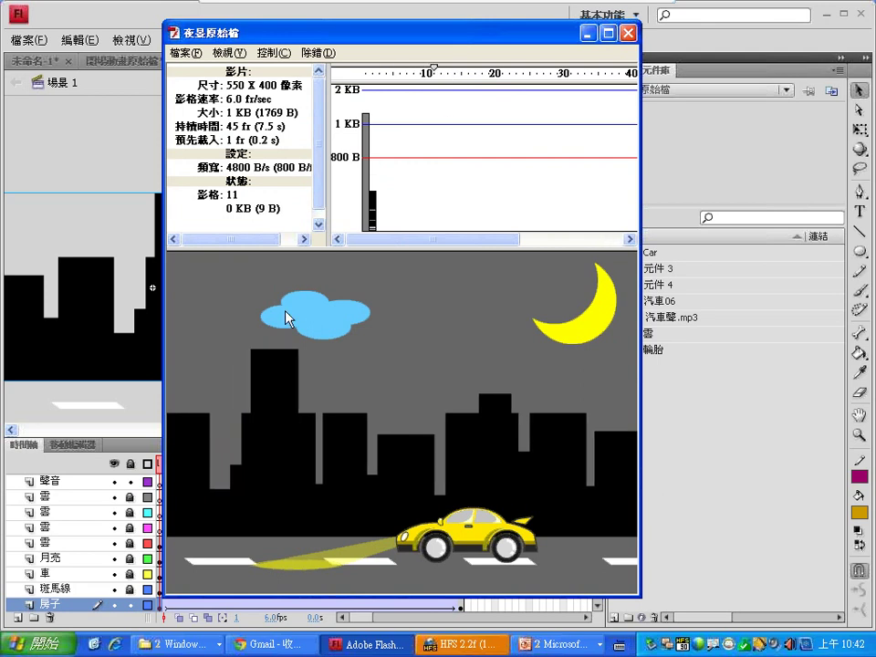
left_click(628, 33)
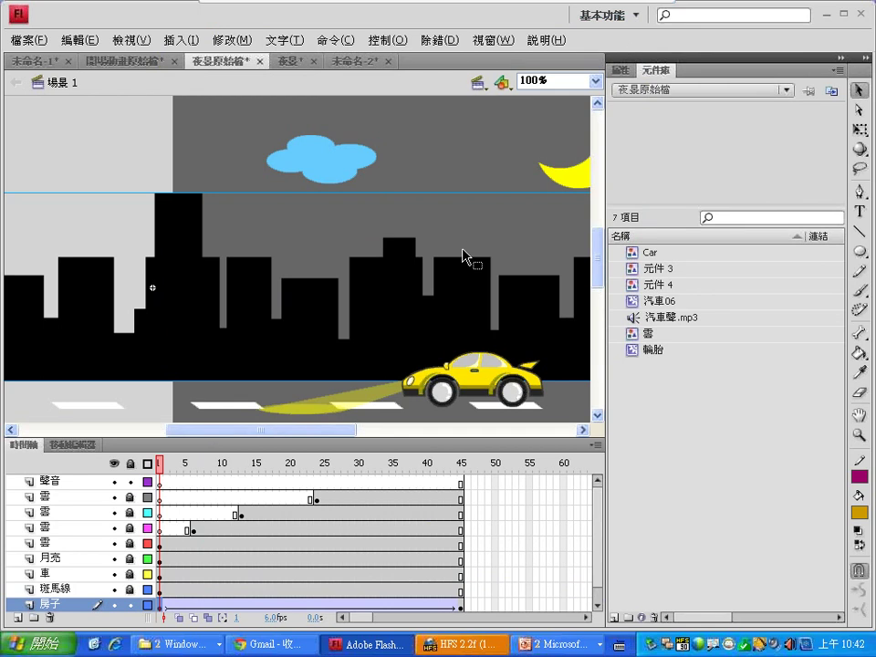
Display the size and coordinate information (資訊) of the selected building skyline.
left_click(503, 40)
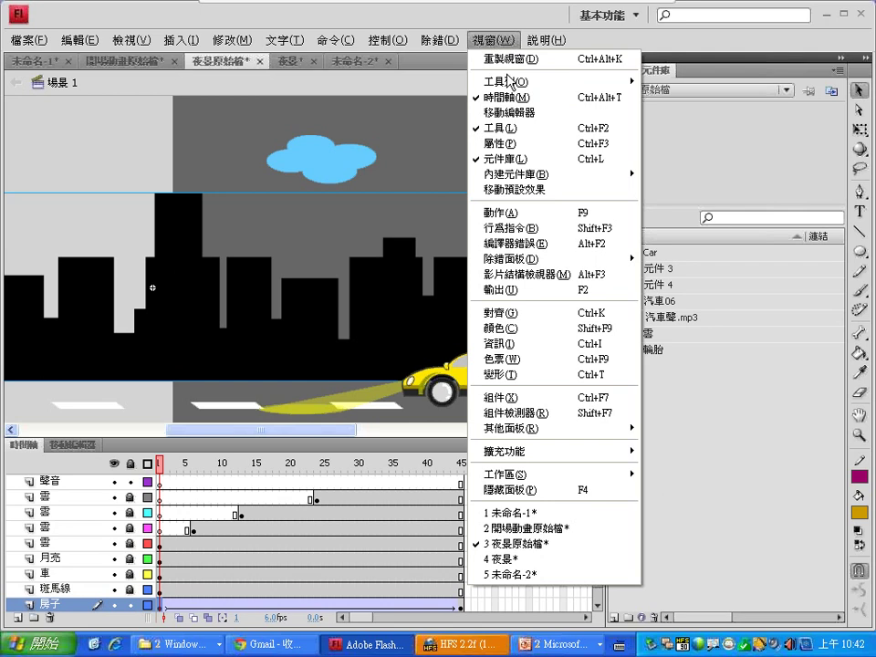
left_click(542, 345)
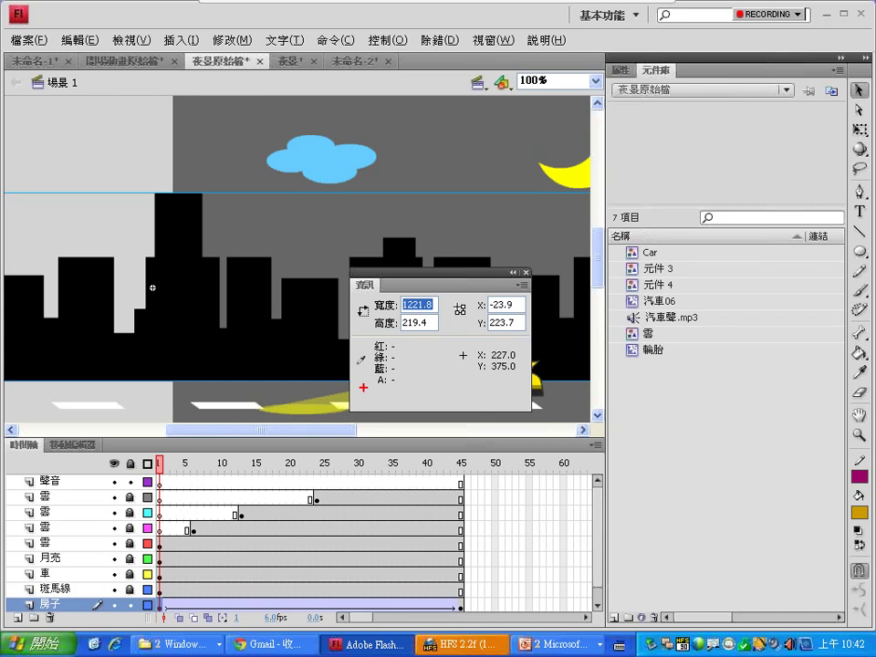
left_click_drag(395, 287, 413, 281)
left_click_drag(471, 290, 472, 338)
mouse_move(471, 330)
left_mouse_down()
mouse_move(554, 330)
mouse_move(540, 315)
left_mouse_up()
left_click_drag(534, 310, 545, 310)
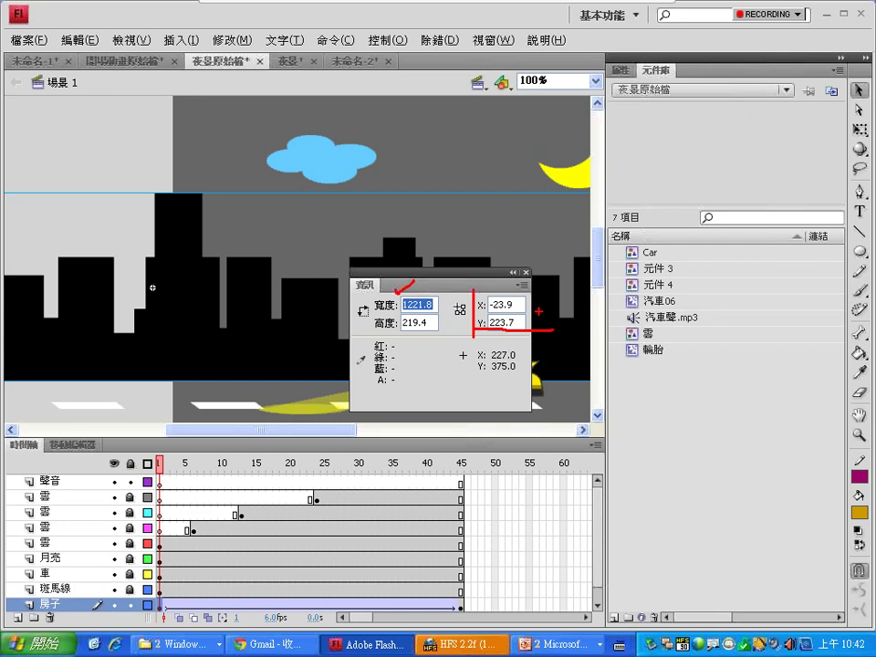
key("Escape")
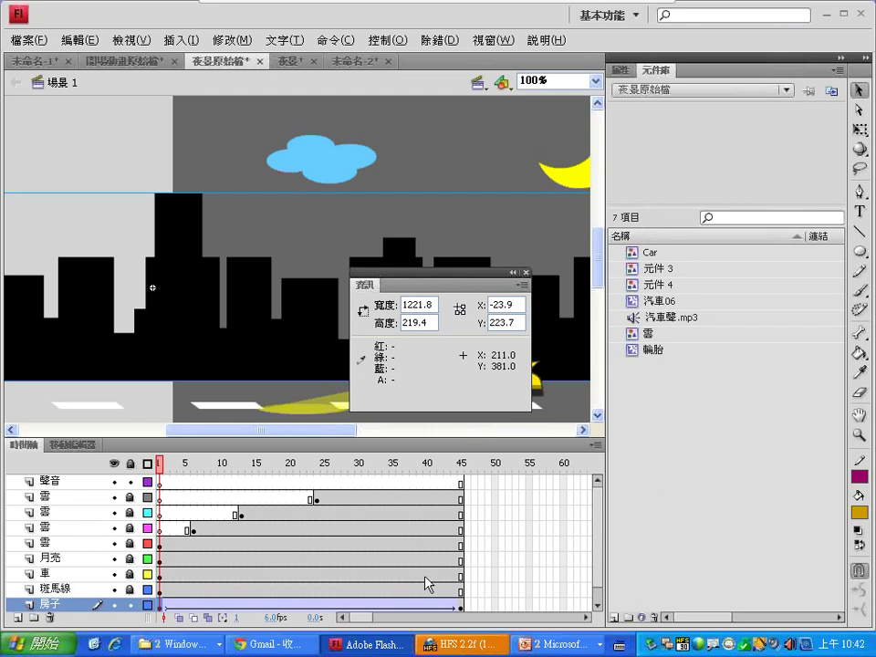
Compare the skyline's Y coordinate at frames 45 and 1 of the 房子 layer, and close the coordinate information.
left_click(459, 610)
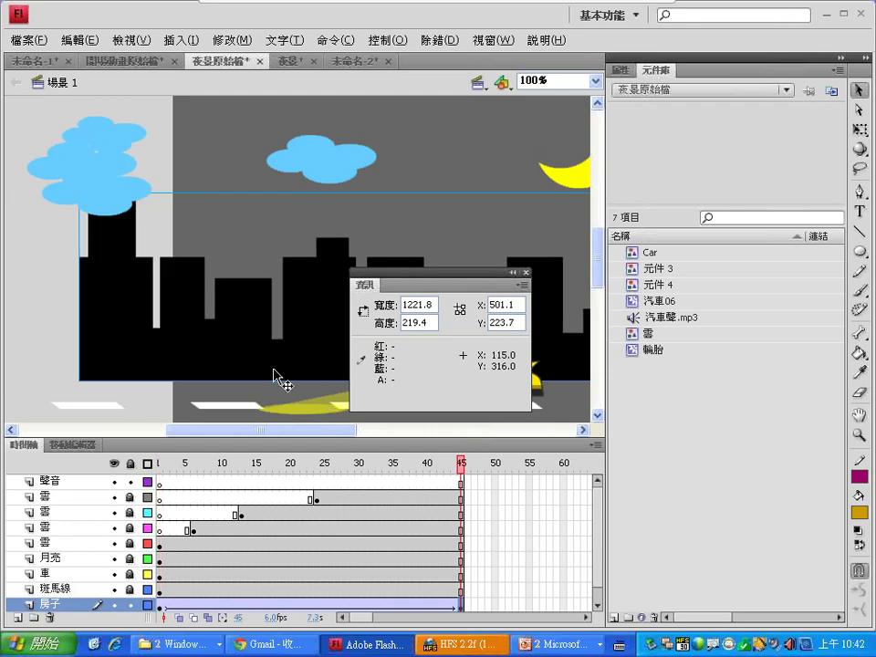
left_click(518, 322)
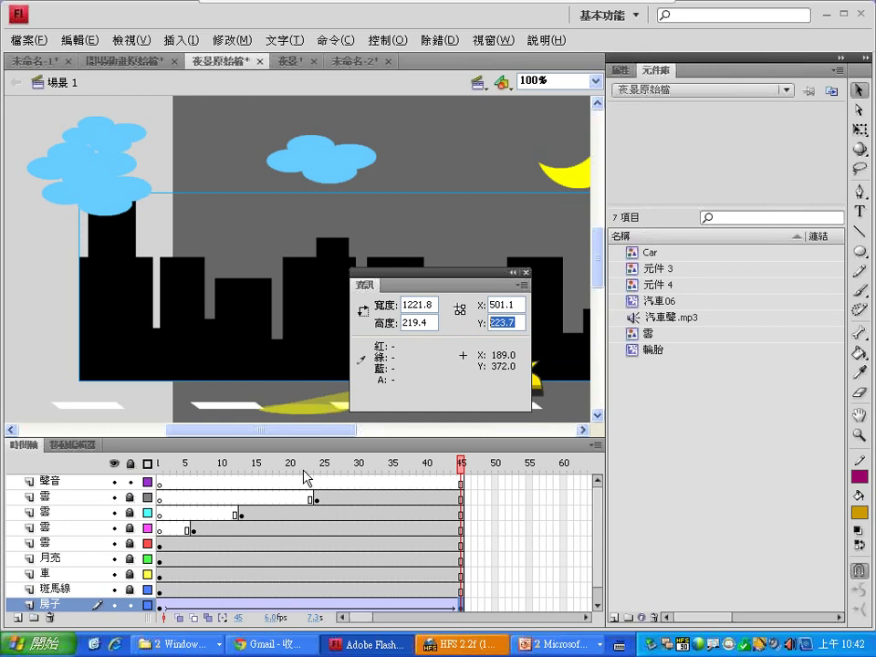
left_click(161, 610)
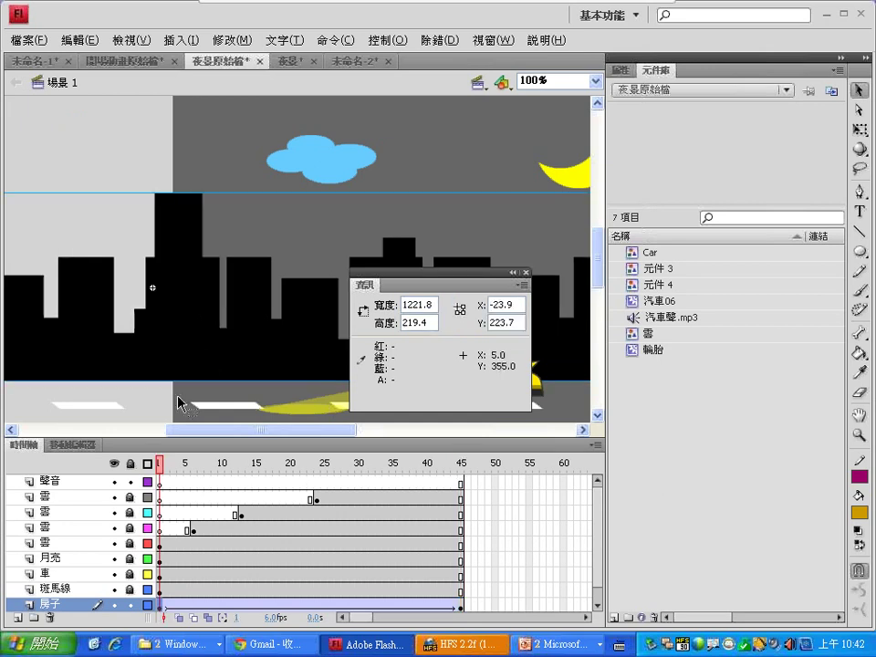
left_click(517, 322)
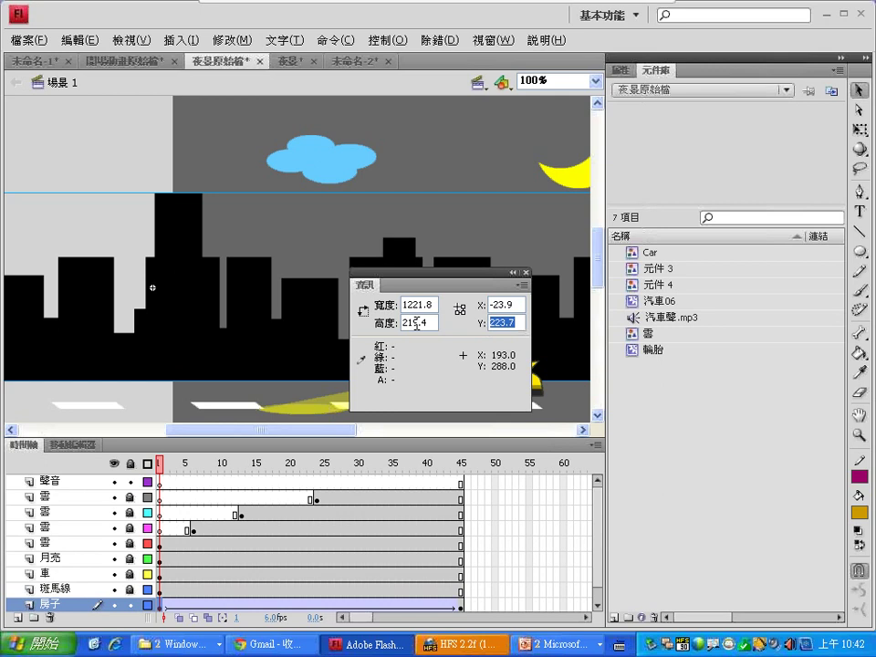
left_click(518, 323)
left_click_drag(518, 323, 465, 329)
left_click(526, 273)
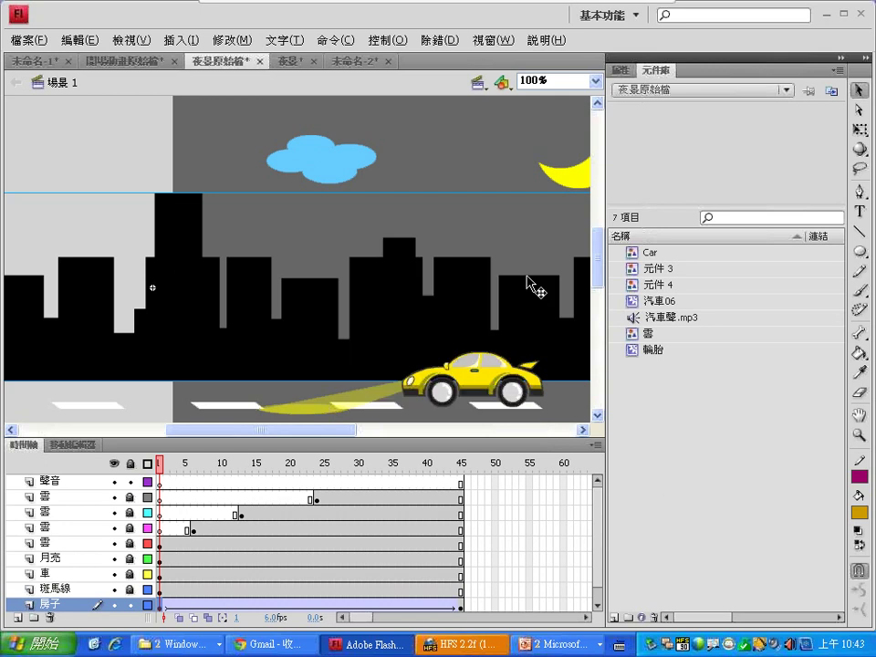